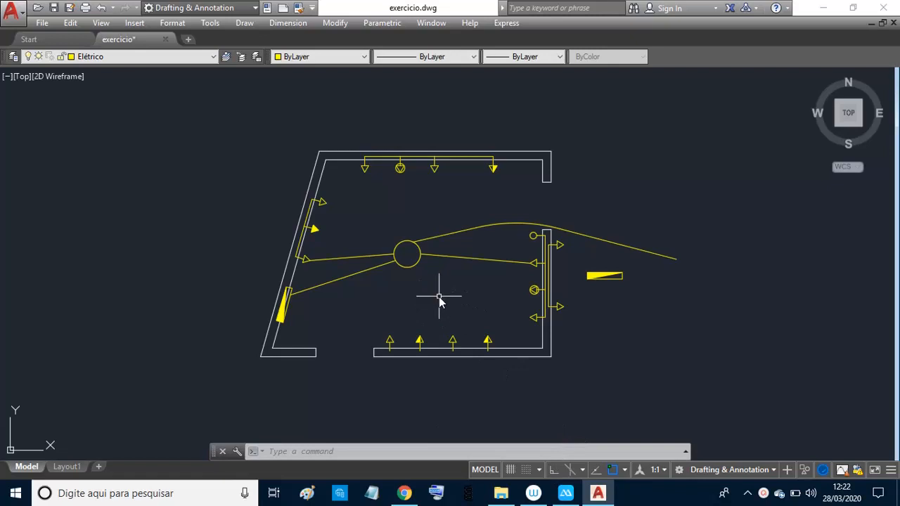
Step: Draw a horizontal line about 80 units long below the circle with Ortho on, and switch Ortho off
{"action": "left_click", "coordinate": [554, 470]}
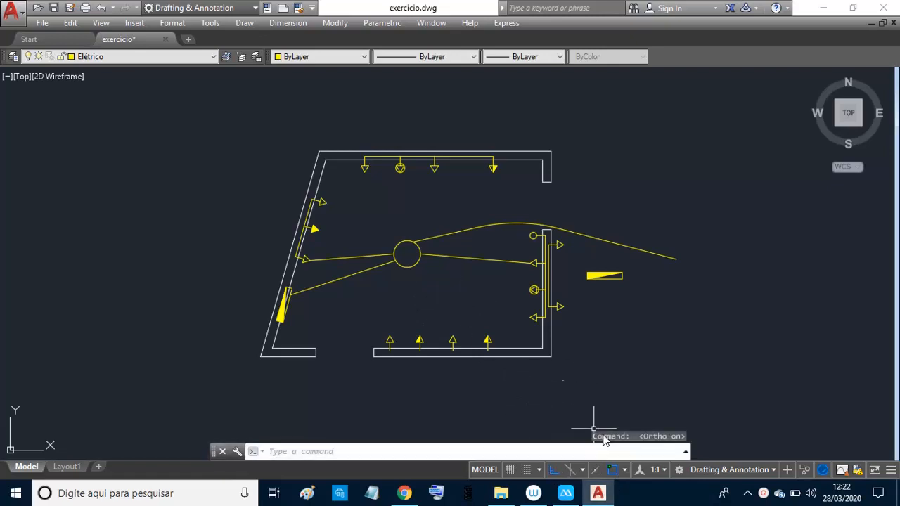
{"action": "left_click", "coordinate": [426, 304]}
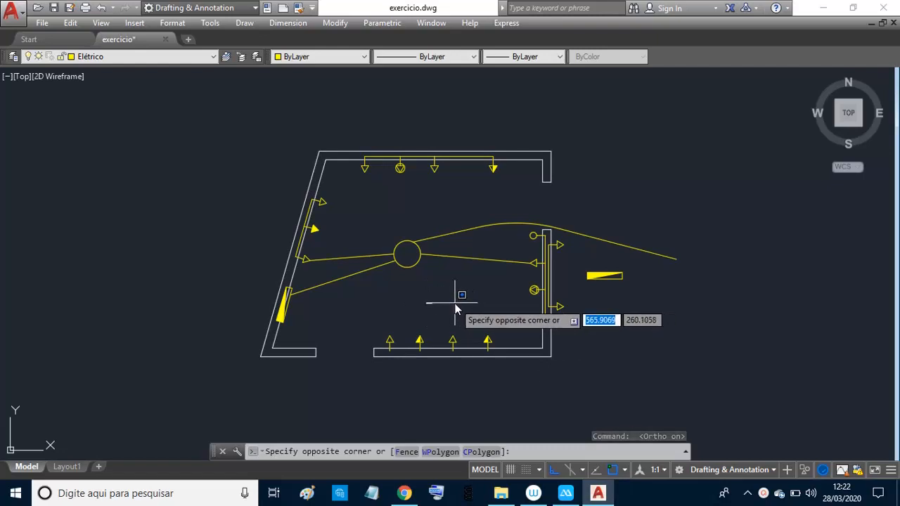
{"action": "key", "text": "Escape"}
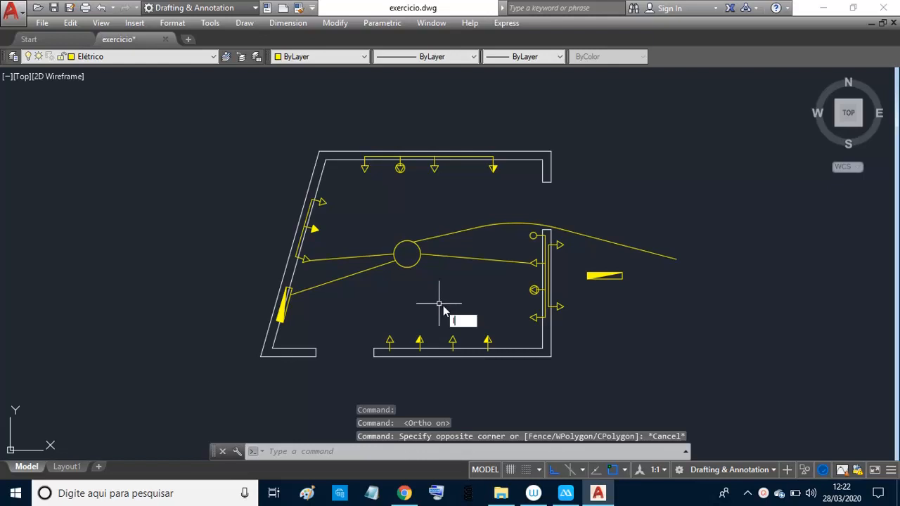
{"action": "key", "text": "Return"}
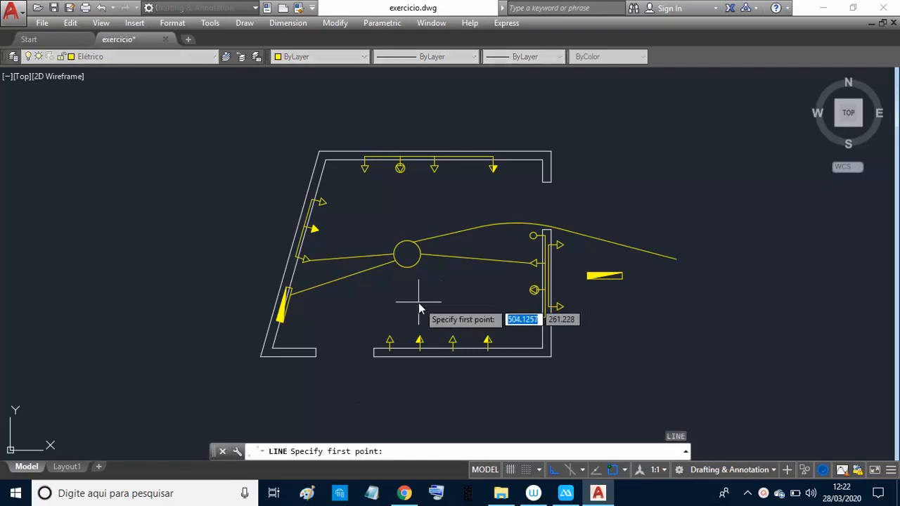
{"action": "left_click", "coordinate": [411, 300]}
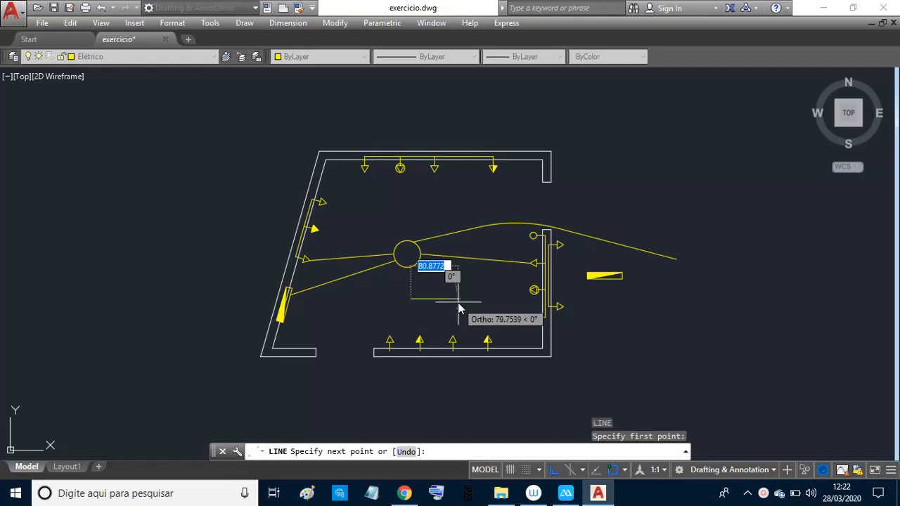
{"action": "left_click", "coordinate": [461, 306]}
{"action": "key", "text": "Return"}
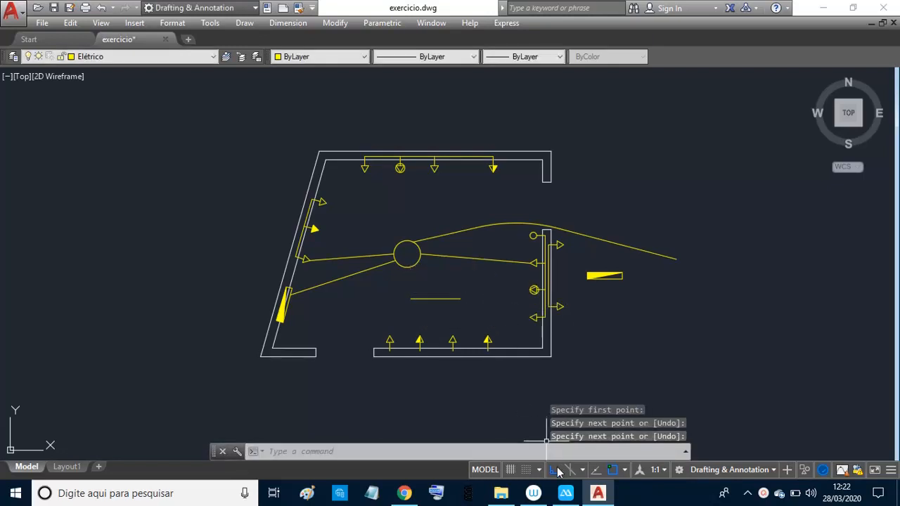
{"action": "key", "text": "F8"}
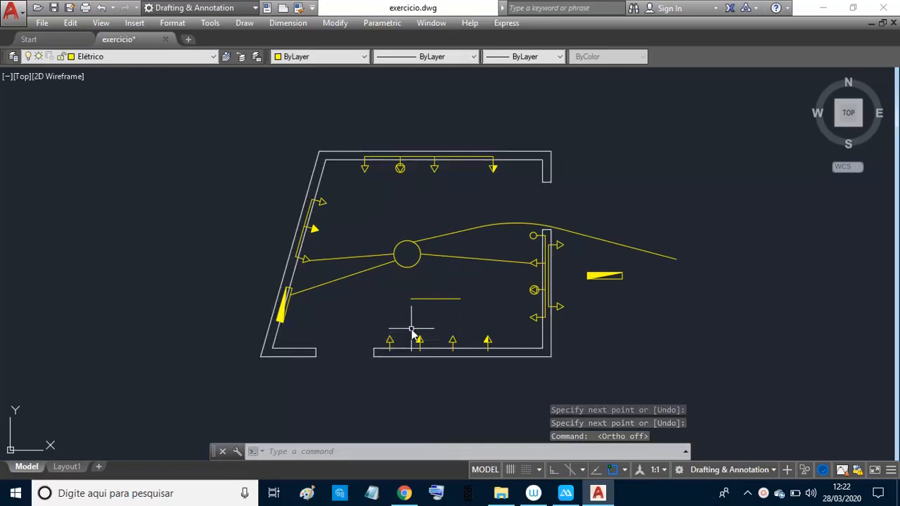
Step: Examine the area around the new horizontal line, from the circle down to the lower wall symbols
{"action": "type", "text": "Z"}
{"action": "key", "text": "Return"}
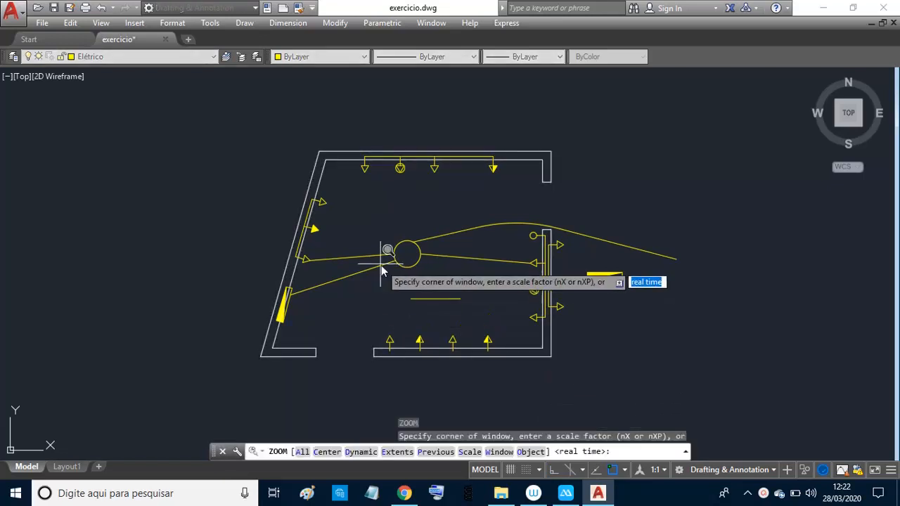
{"action": "left_click", "coordinate": [374, 245]}
{"action": "left_click", "coordinate": [523, 373]}
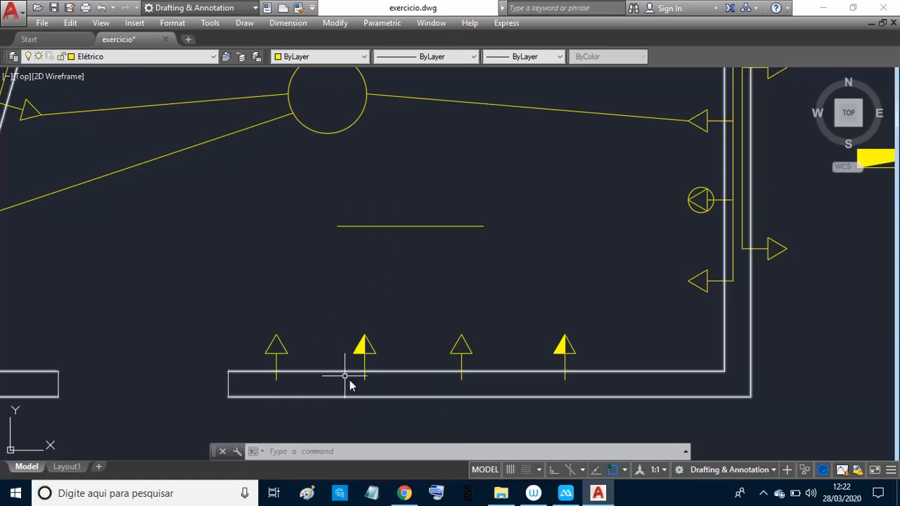
{"action": "scroll", "coordinate": [313, 267], "scroll_direction": "down", "scroll_amount": 2}
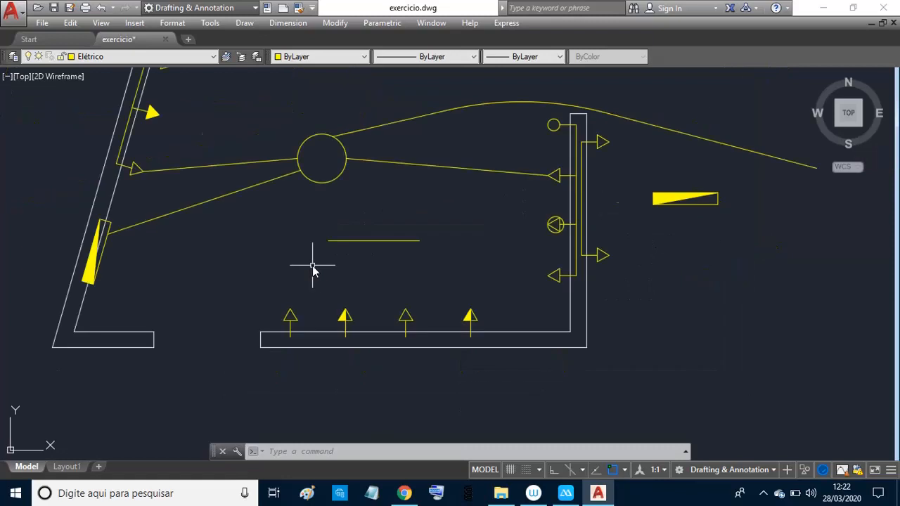
{"action": "scroll", "coordinate": [313, 267], "scroll_direction": "down", "scroll_amount": 2}
{"action": "scroll", "coordinate": [478, 187], "scroll_direction": "up", "scroll_amount": 4}
{"action": "scroll", "coordinate": [247, 291], "scroll_direction": "down", "scroll_amount": 2}
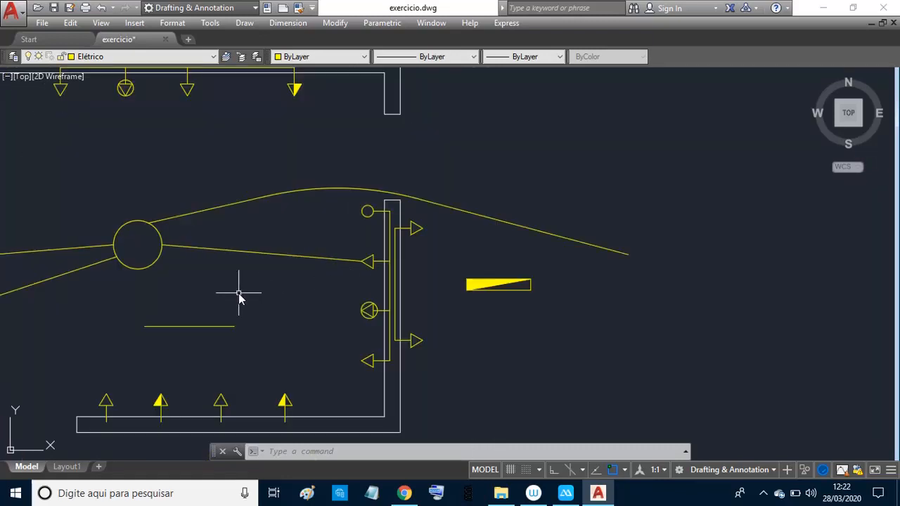
Step: Draw a vertical line about 11 units long from a point above the horizontal line's left part, ending perpendicular to it
{"action": "scroll", "coordinate": [199, 341], "scroll_direction": "up", "scroll_amount": 4}
{"action": "middle_click_drag", "start_coordinate": [190, 331], "coordinate": [458, 293]}
{"action": "scroll", "coordinate": [454, 284], "scroll_direction": "up", "scroll_amount": 2}
{"action": "scroll", "coordinate": [453, 281], "scroll_direction": "down", "scroll_amount": 2}
{"action": "type", "text": "l"}
{"action": "key", "text": "Return"}
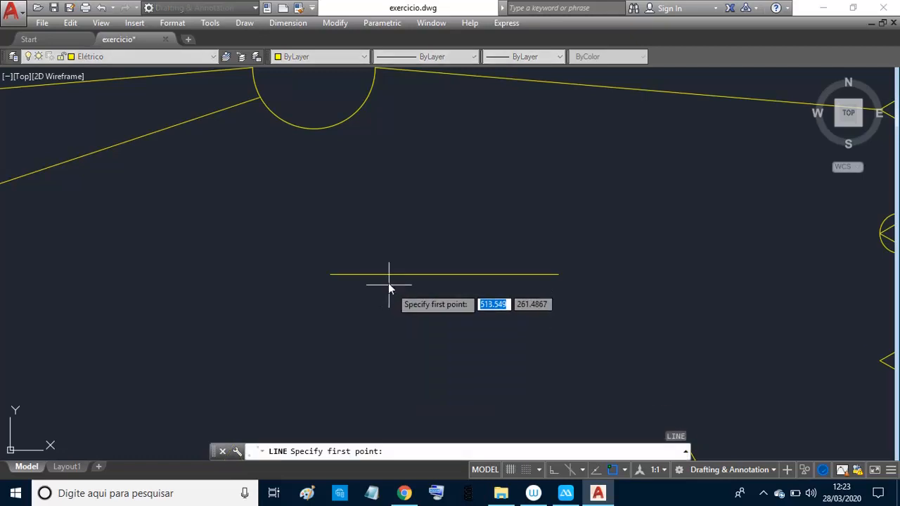
{"action": "left_click", "coordinate": [372, 244]}
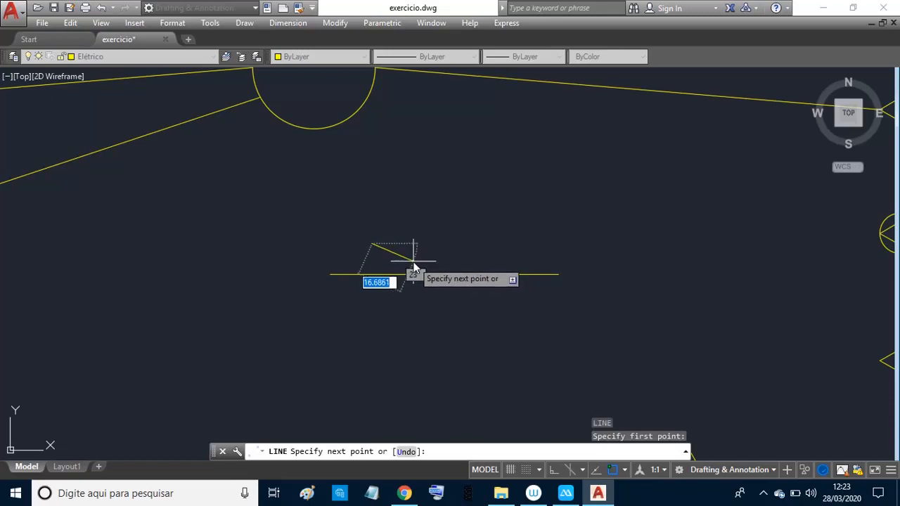
{"action": "right_click", "coordinate": [414, 267], "text": "shift"}
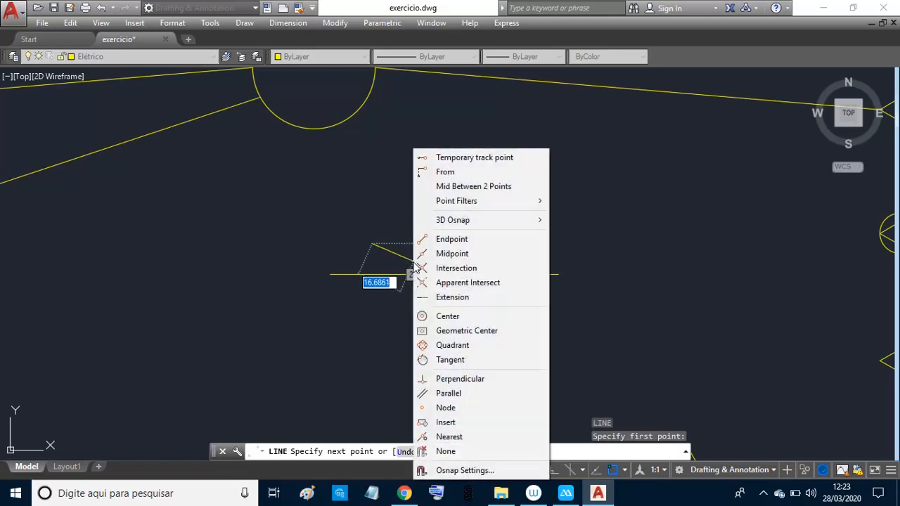
{"action": "left_click", "coordinate": [453, 379]}
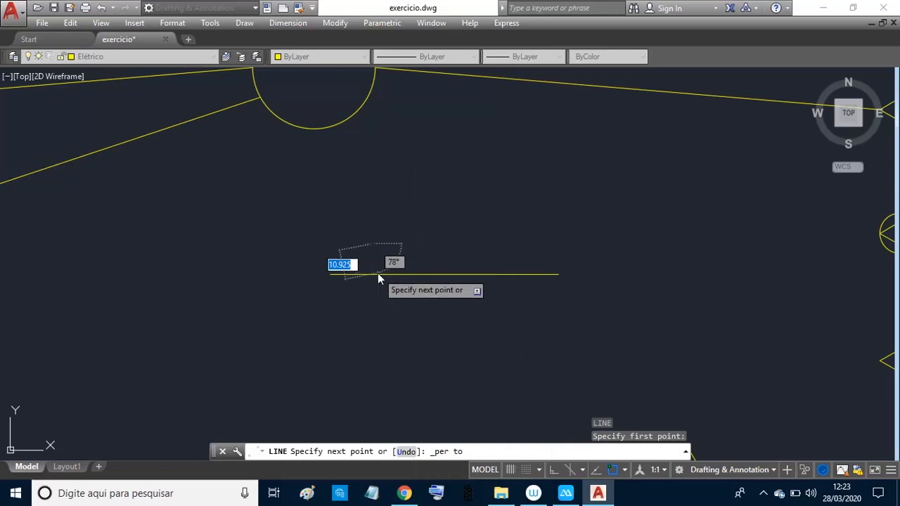
{"action": "left_click", "coordinate": [434, 258]}
{"action": "key", "text": "Return"}
Step: Copy the short vertical line downward, from its upper endpoint to its lower endpoint on the horizontal line
{"action": "scroll", "coordinate": [511, 284], "scroll_direction": "down", "scroll_amount": 4}
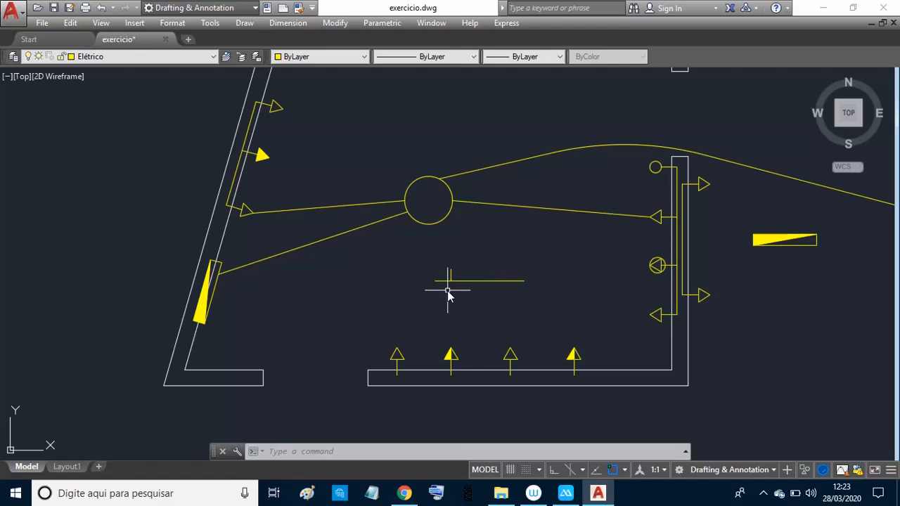
{"action": "scroll", "coordinate": [448, 294], "scroll_direction": "up", "scroll_amount": 6}
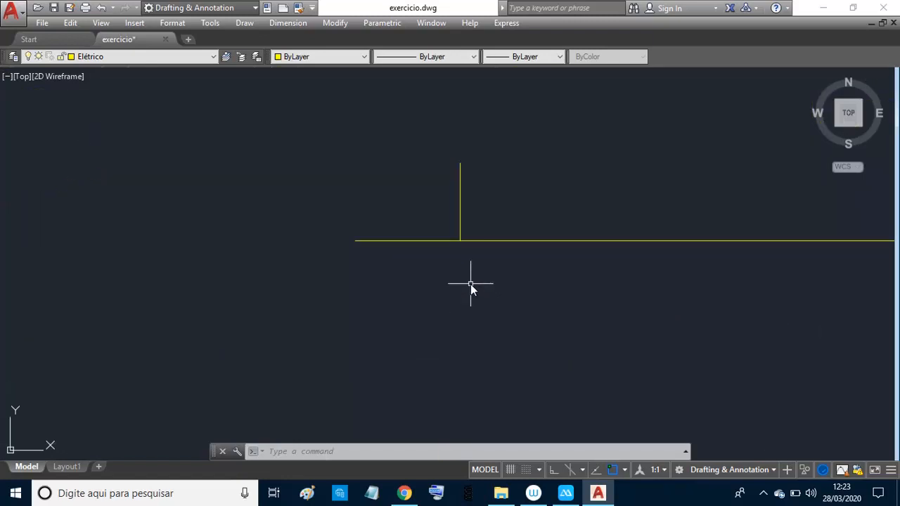
{"action": "type", "text": "c"}
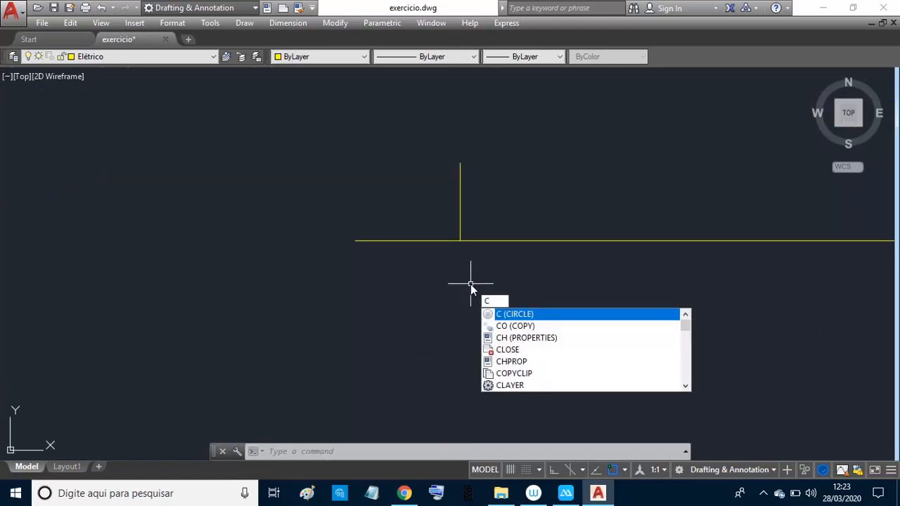
{"action": "type", "text": "o"}
{"action": "key", "text": "Return"}
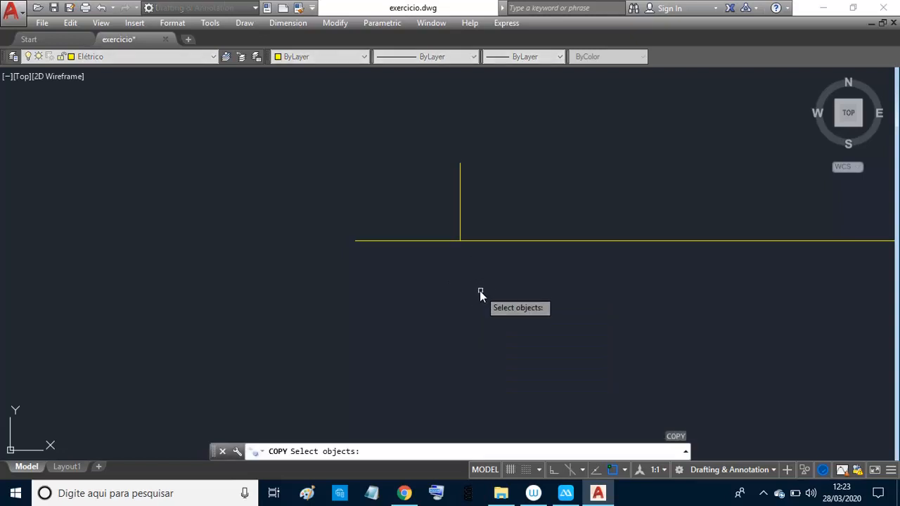
{"action": "left_click", "coordinate": [460, 208]}
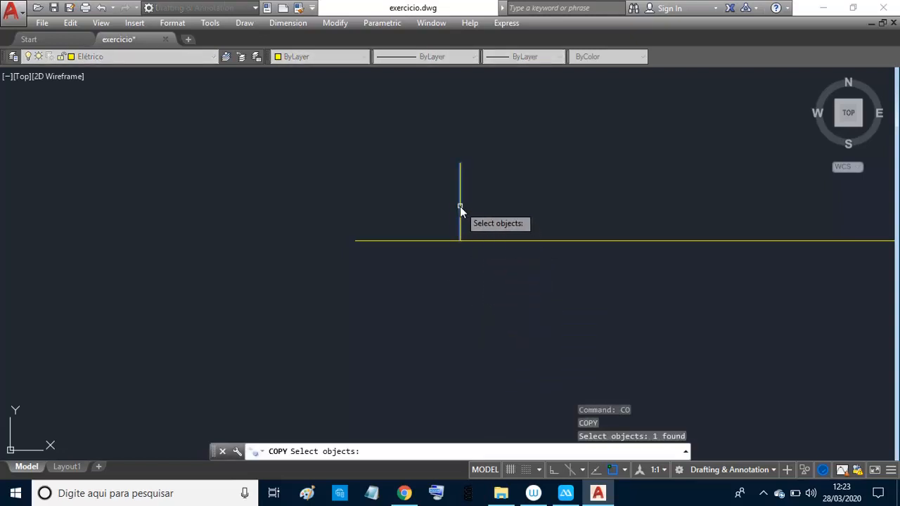
{"action": "key", "text": "Return"}
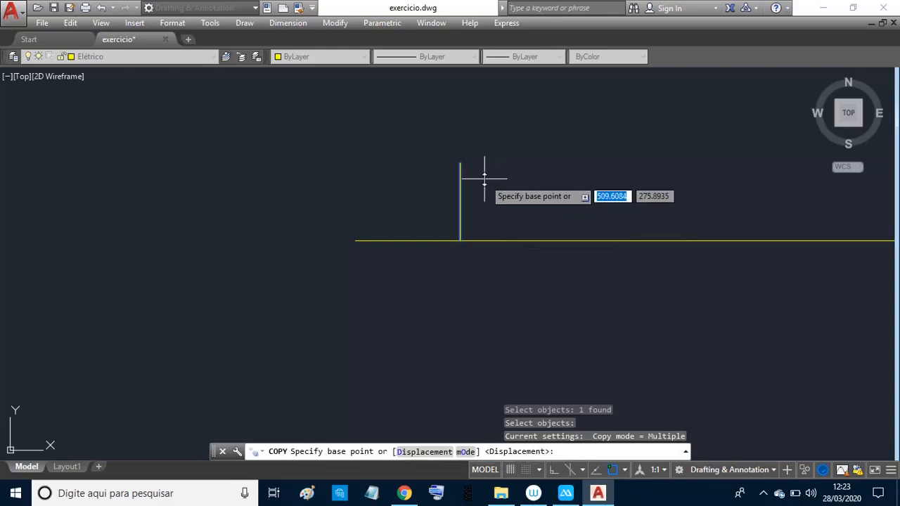
{"action": "right_click", "coordinate": [509, 167], "text": "shift"}
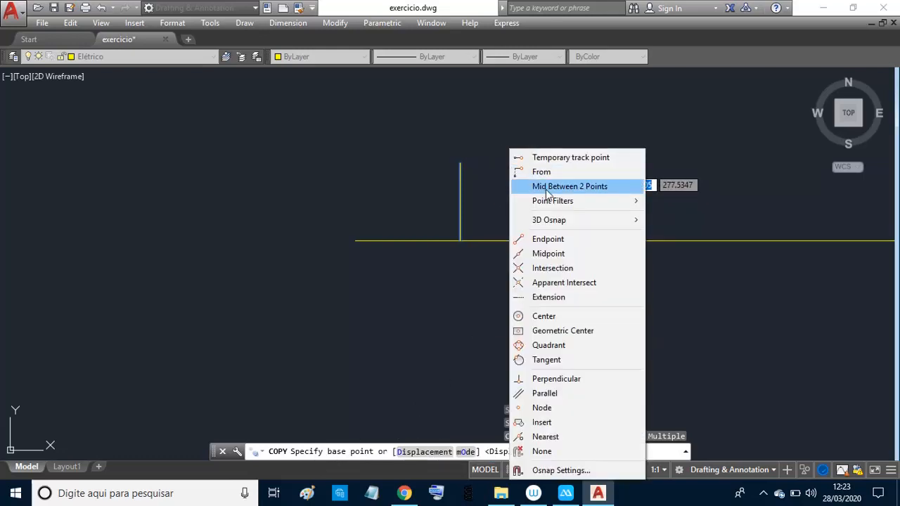
{"action": "left_click", "coordinate": [556, 240]}
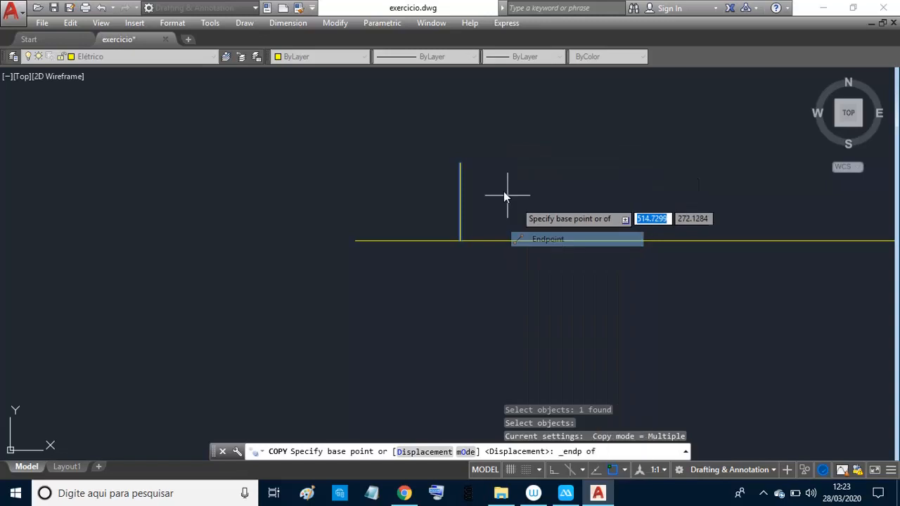
{"action": "left_click", "coordinate": [460, 166]}
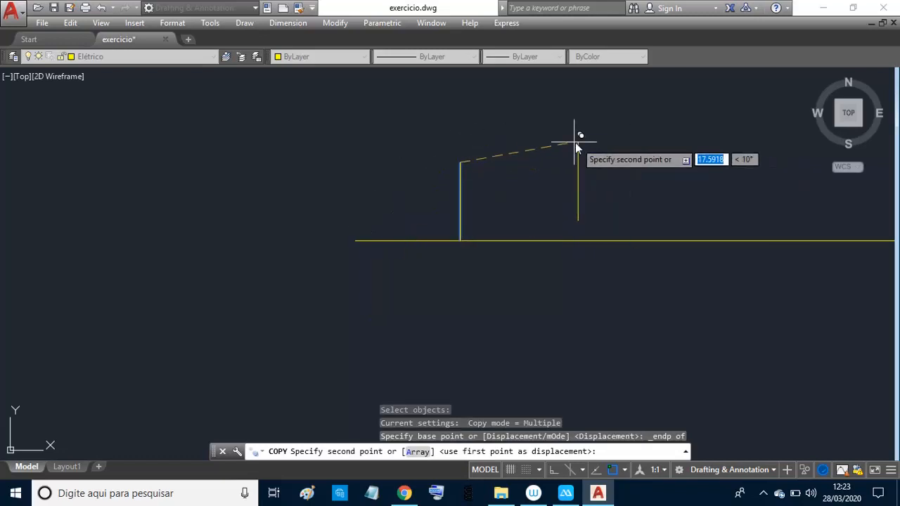
{"action": "right_click", "coordinate": [476, 282], "text": "shift"}
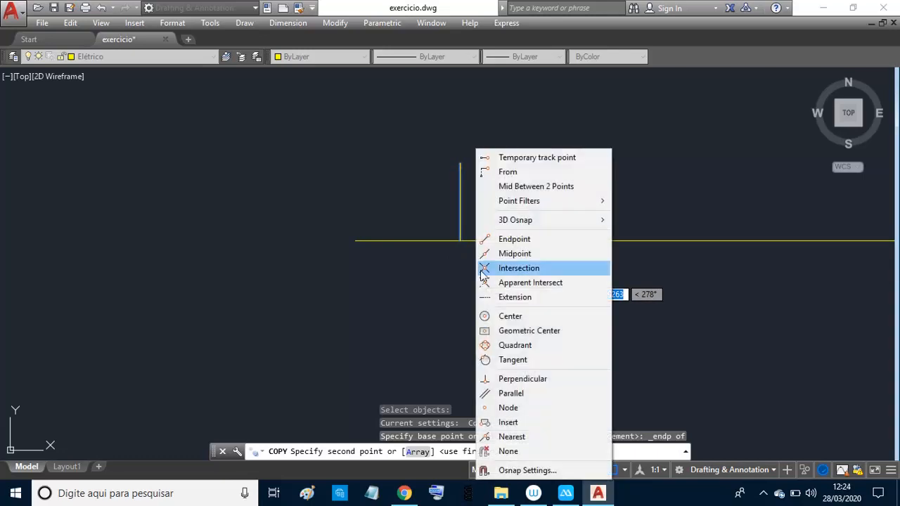
{"action": "left_click", "coordinate": [503, 243]}
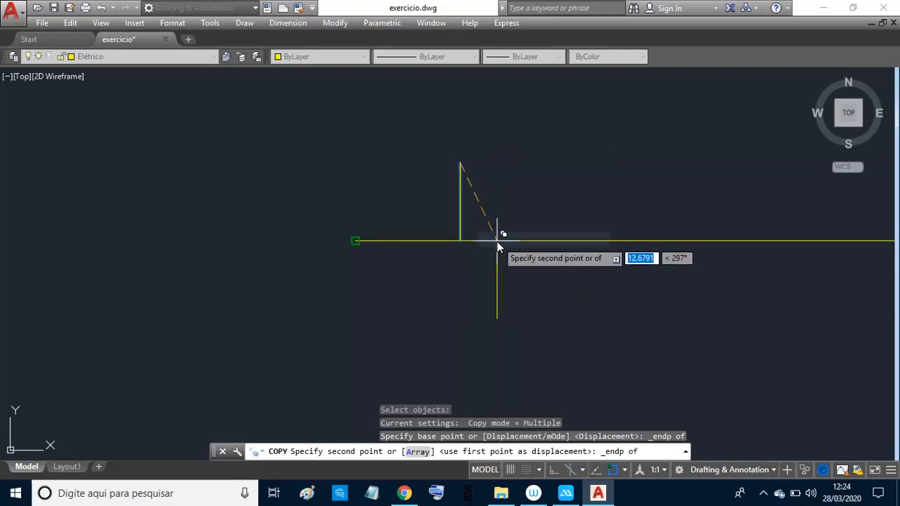
{"action": "left_click", "coordinate": [463, 249]}
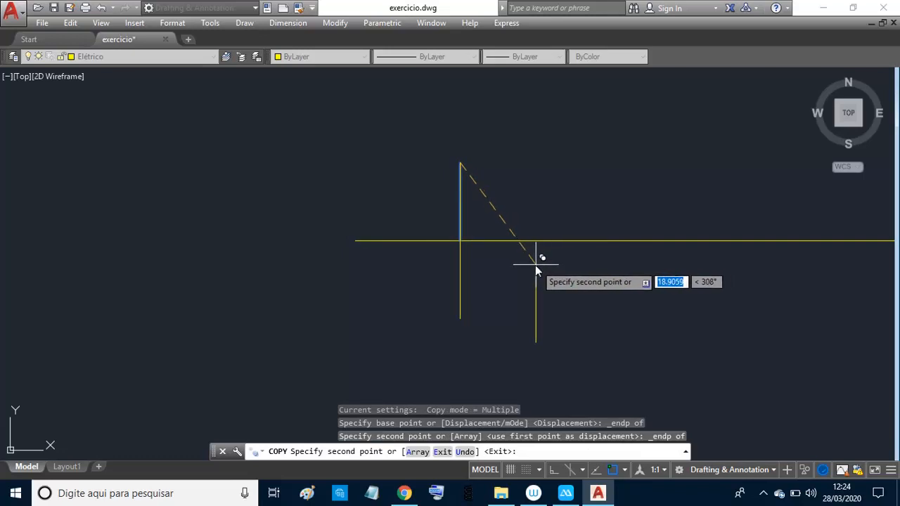
{"action": "key", "text": "Escape"}
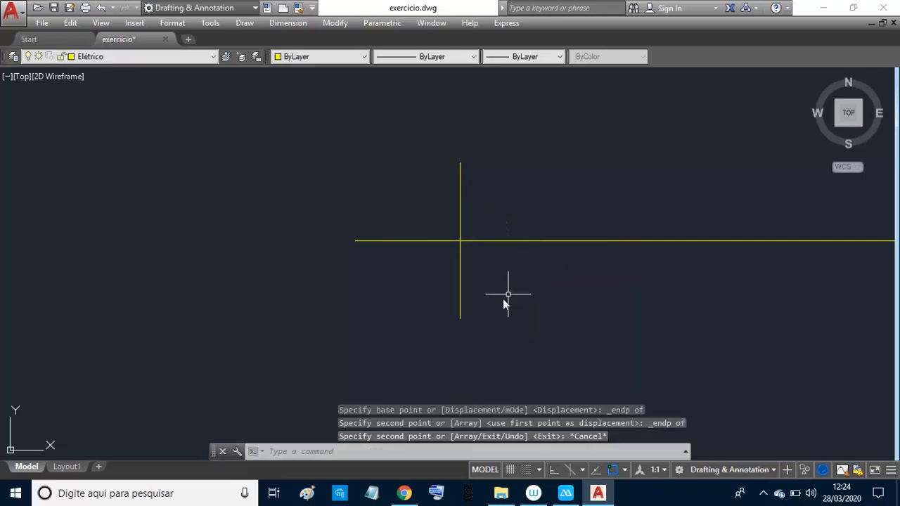
Step: Inspect the lower and upper vertical segments individually by selecting each one and clearing the selection
{"action": "left_click", "coordinate": [462, 278]}
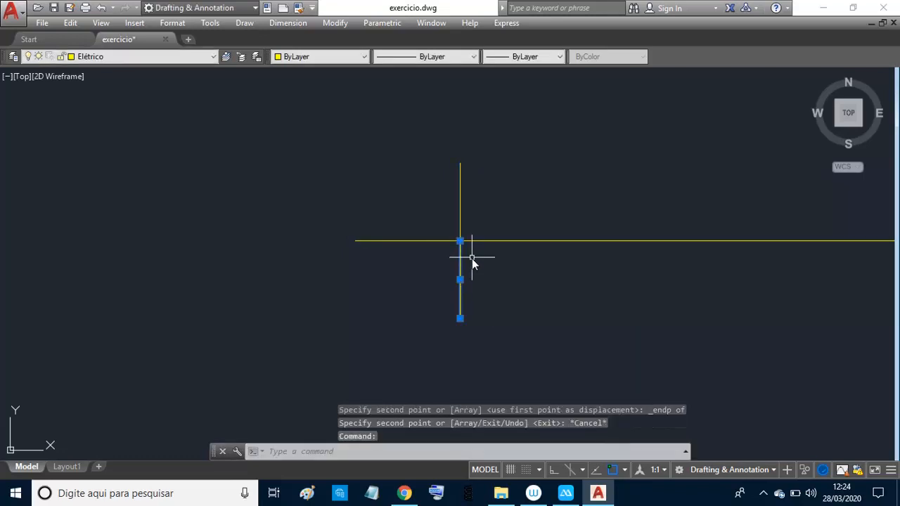
{"action": "key", "text": "Escape"}
{"action": "left_click", "coordinate": [461, 215]}
{"action": "key", "text": "Escape"}
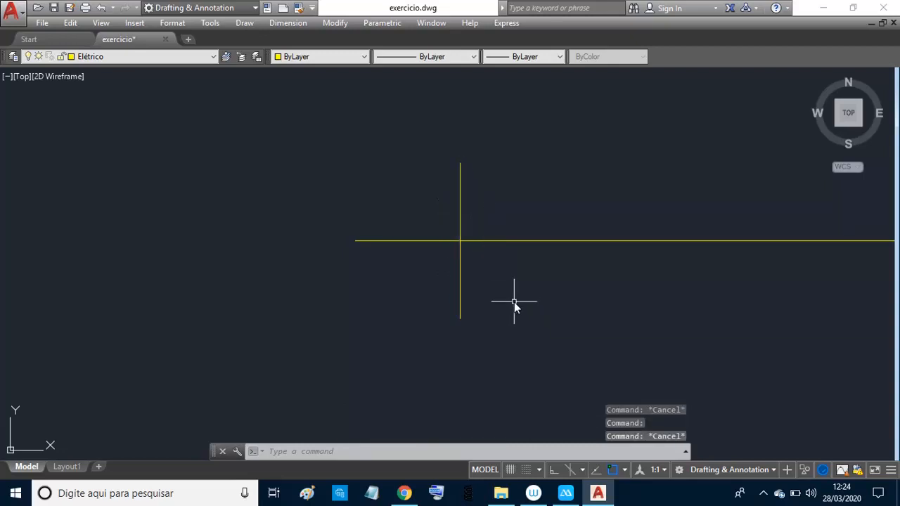
Step: Copy both halves of the vertical line from their shared endpoint to a Nearest point about 5 units right along the horizontal line
{"action": "type", "text": "co"}
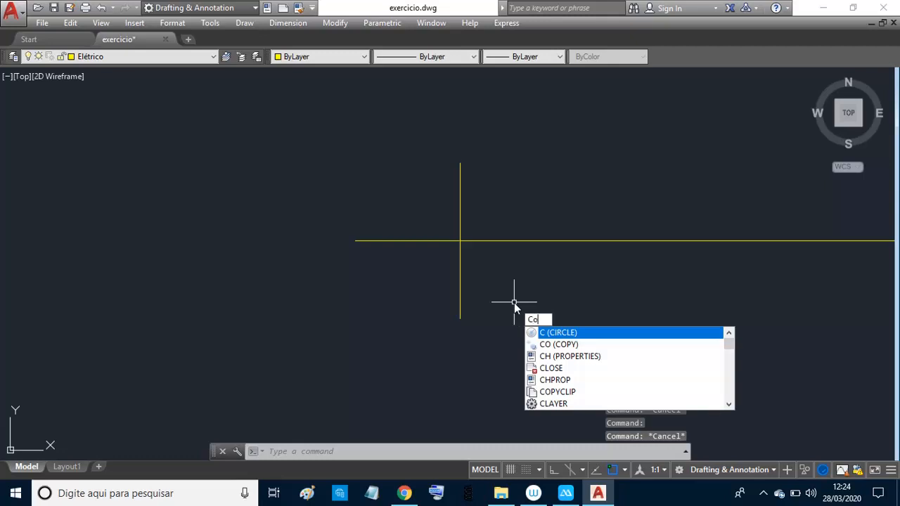
{"action": "key", "text": "Return"}
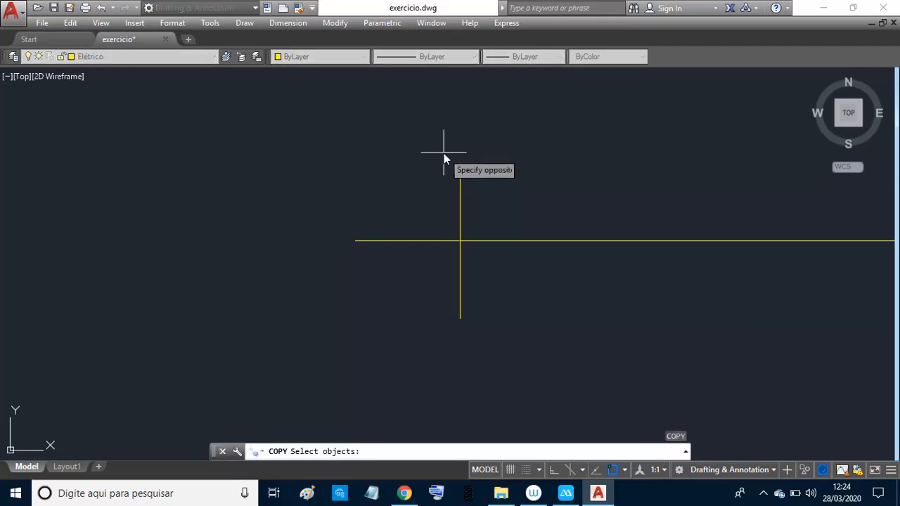
{"action": "left_click", "coordinate": [444, 152]}
{"action": "left_click", "coordinate": [492, 332]}
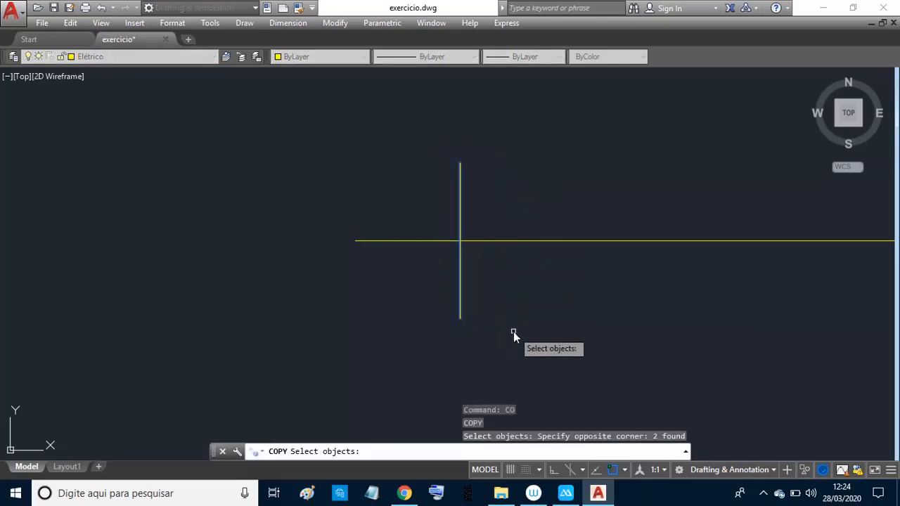
{"action": "key", "text": "Return"}
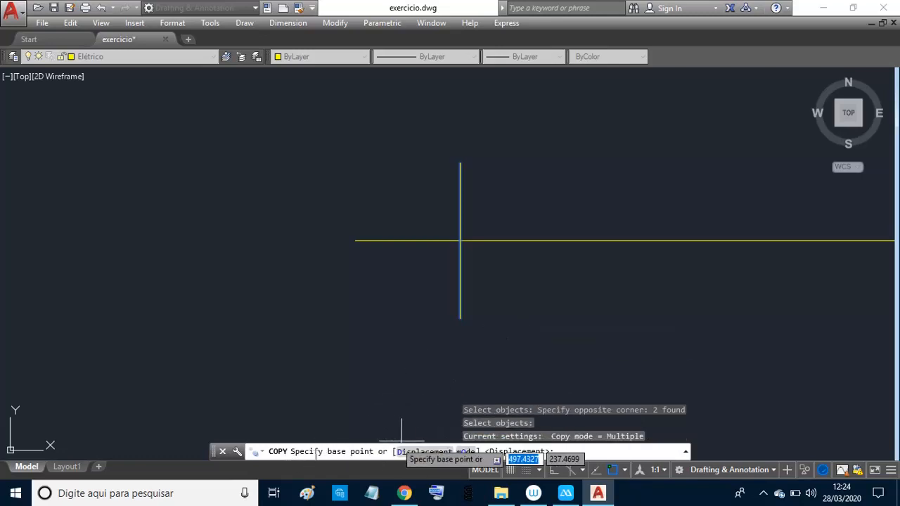
{"action": "right_click", "coordinate": [504, 211], "text": "shift"}
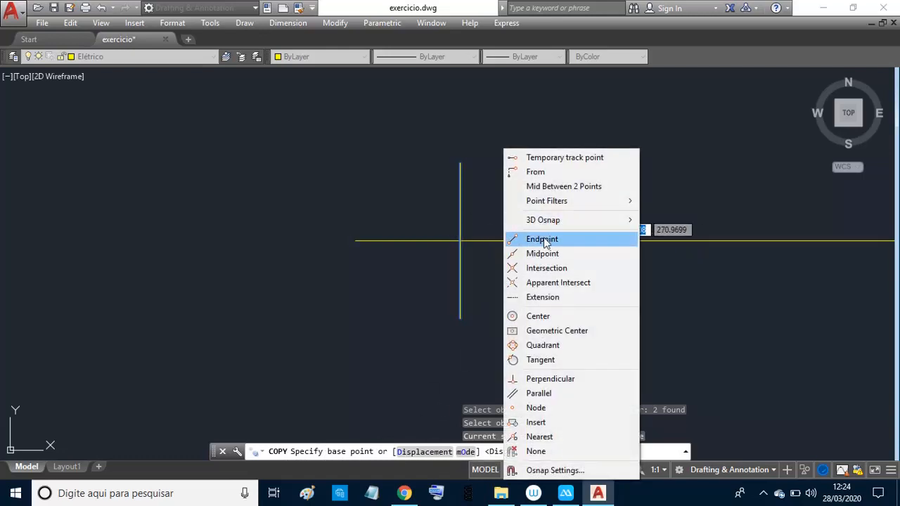
{"action": "left_click", "coordinate": [540, 237]}
{"action": "left_click", "coordinate": [464, 244]}
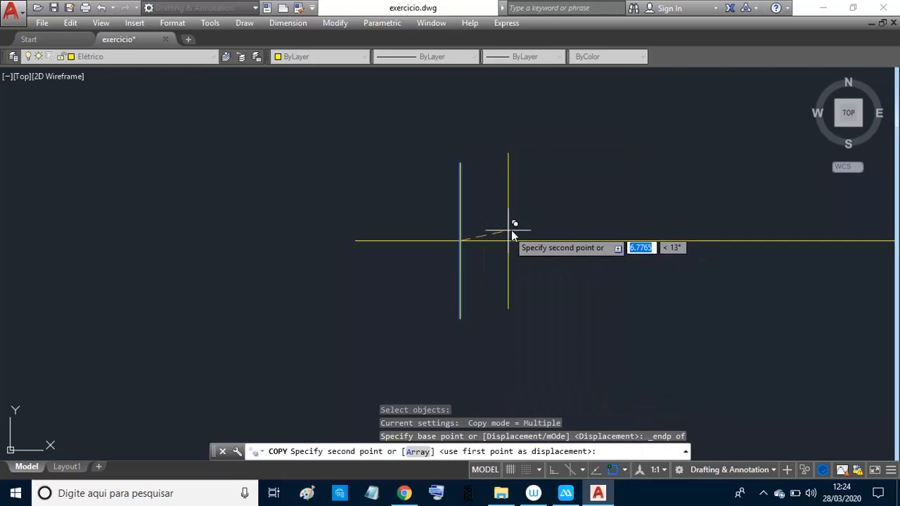
{"action": "left_click", "coordinate": [624, 471]}
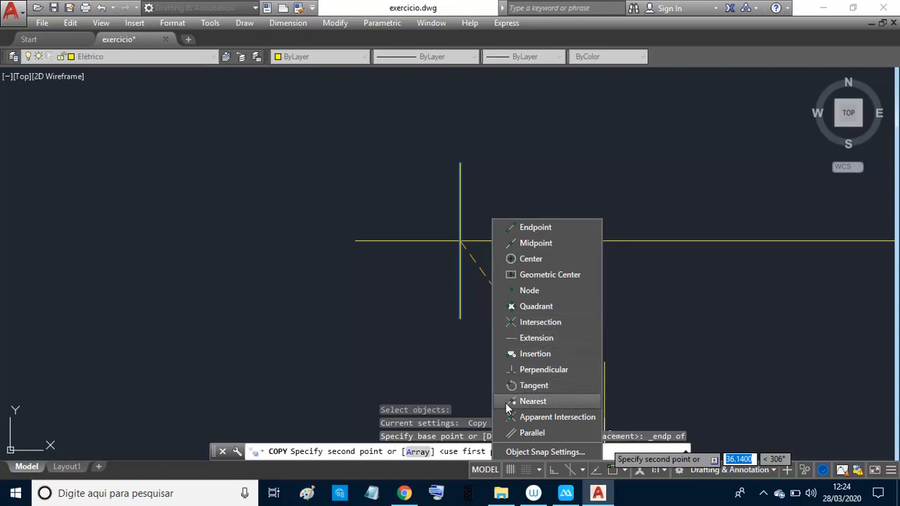
{"action": "left_click", "coordinate": [644, 390]}
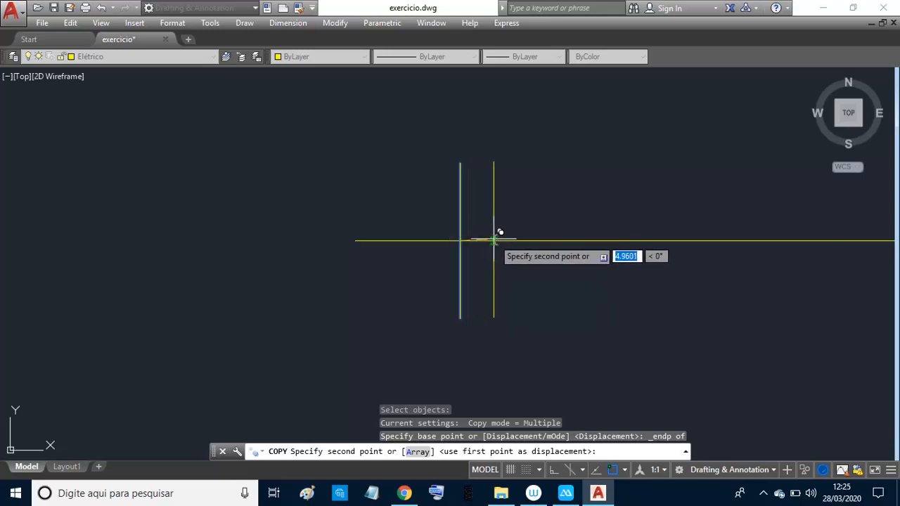
{"action": "left_click", "coordinate": [494, 239]}
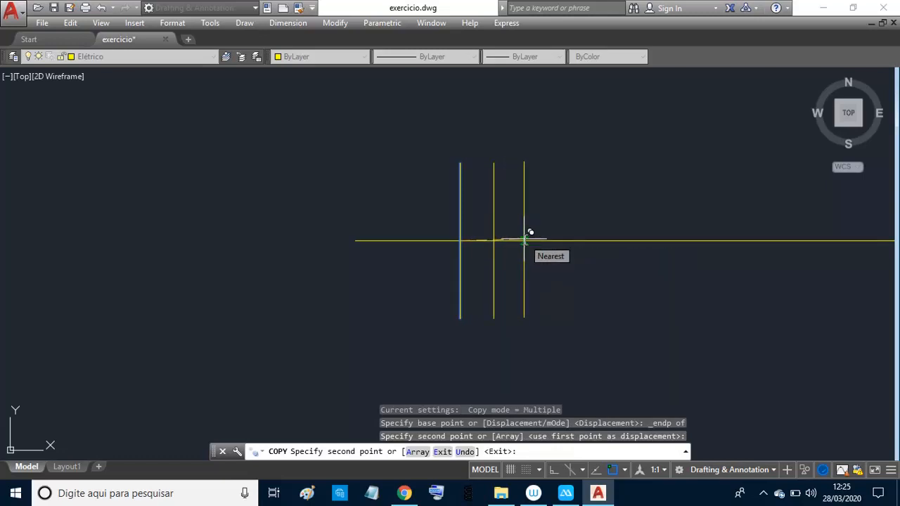
Step: Place four more copies of the vertical pair on the horizontal line, three further right up to about 21 units and one about 4.5 units left
{"action": "left_click", "coordinate": [525, 239]}
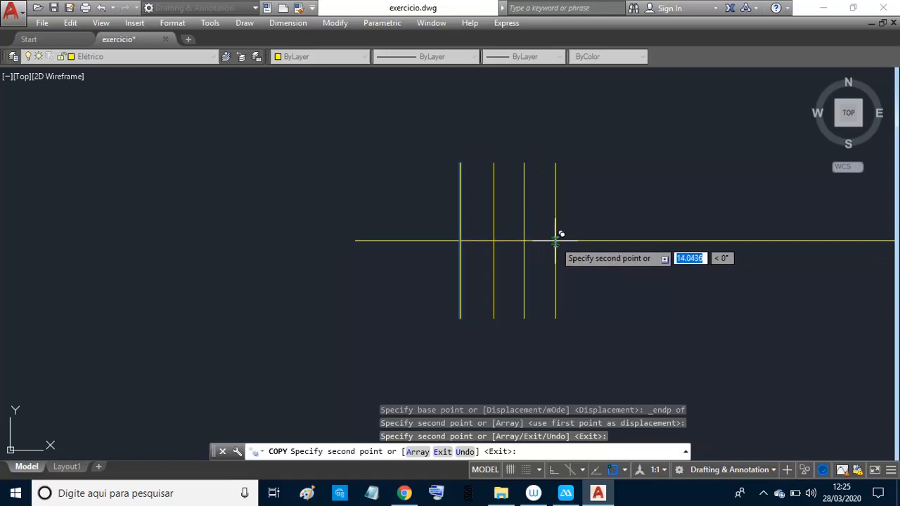
{"action": "left_click", "coordinate": [553, 241]}
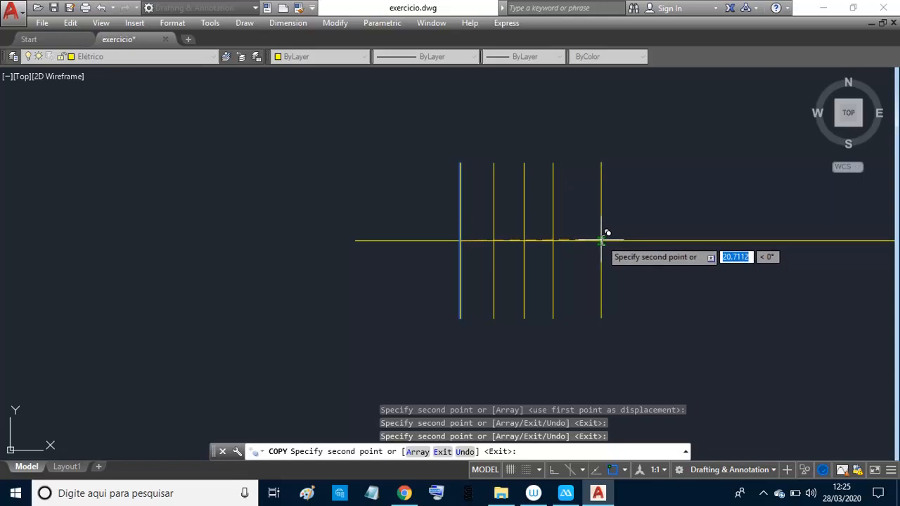
{"action": "left_click", "coordinate": [602, 241]}
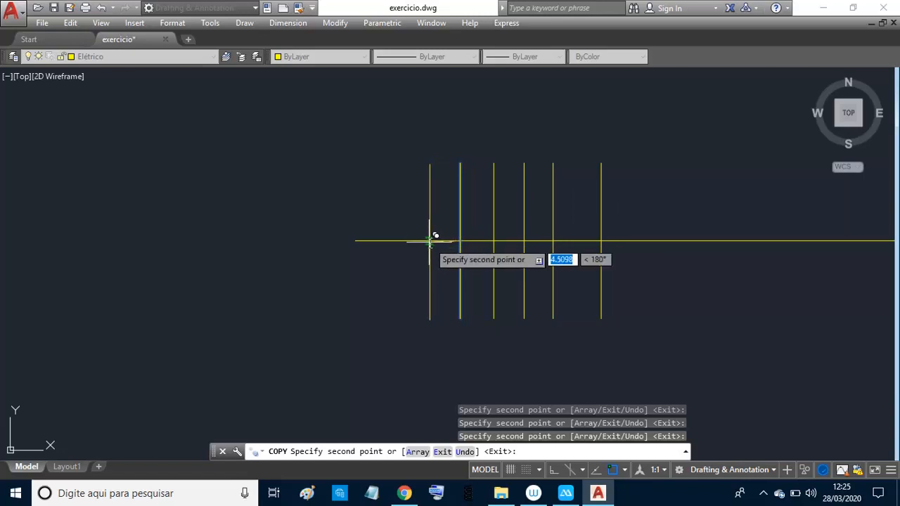
{"action": "left_click", "coordinate": [430, 242]}
{"action": "key", "text": "Return"}
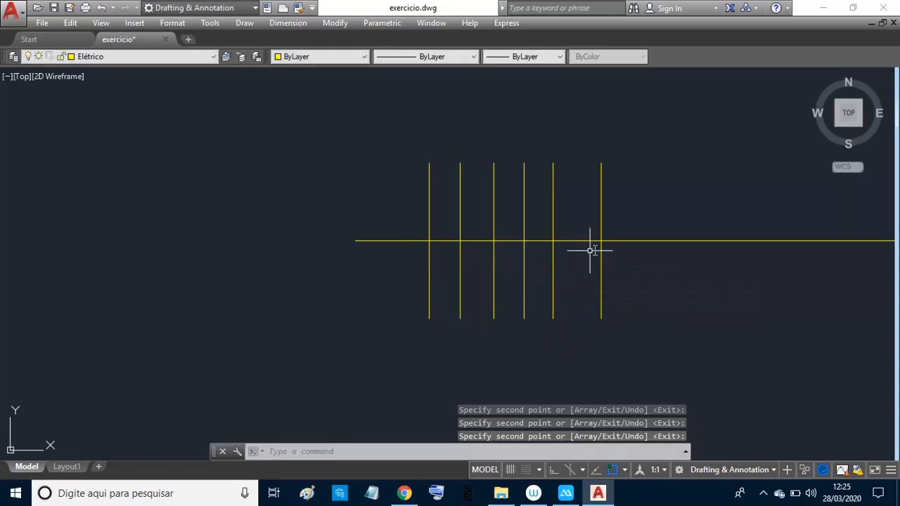
Step: Examine the row of vertical ticks in the plan and check their separate upper and lower halves by selecting several, clearing the selection again
{"action": "scroll", "coordinate": [474, 276], "scroll_direction": "down", "scroll_amount": 6}
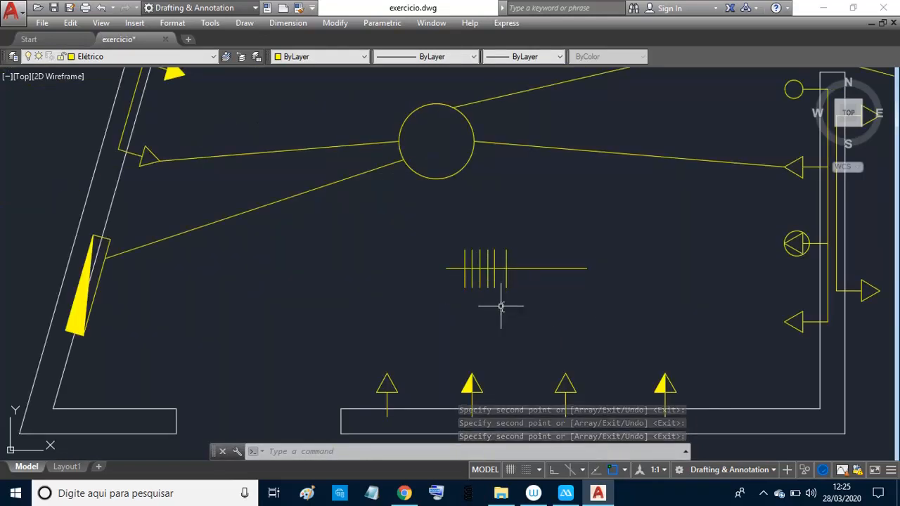
{"action": "scroll", "coordinate": [497, 304], "scroll_direction": "up", "scroll_amount": 6}
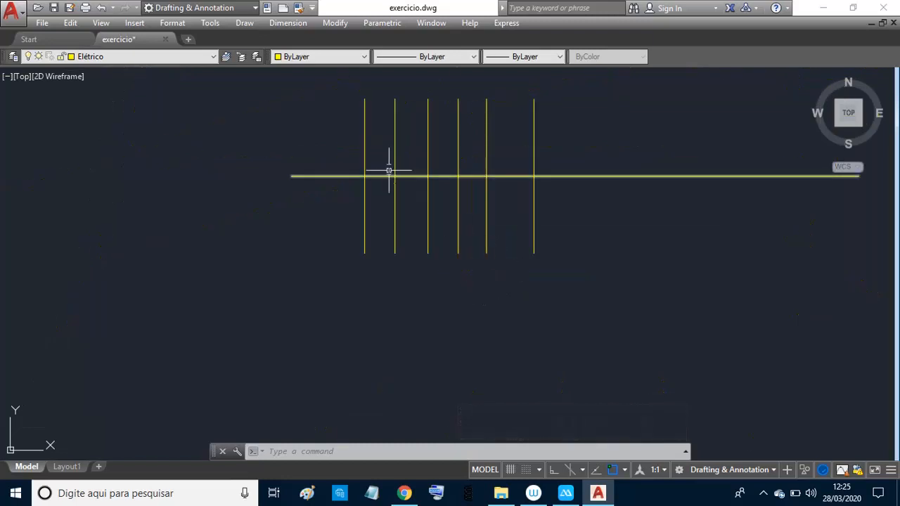
{"action": "left_click", "coordinate": [394, 148]}
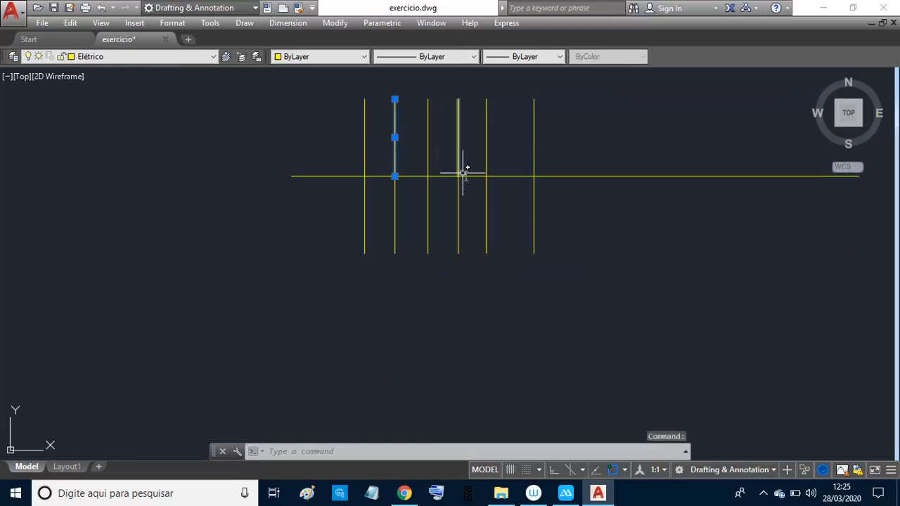
{"action": "left_click", "coordinate": [458, 200]}
{"action": "left_click", "coordinate": [428, 205]}
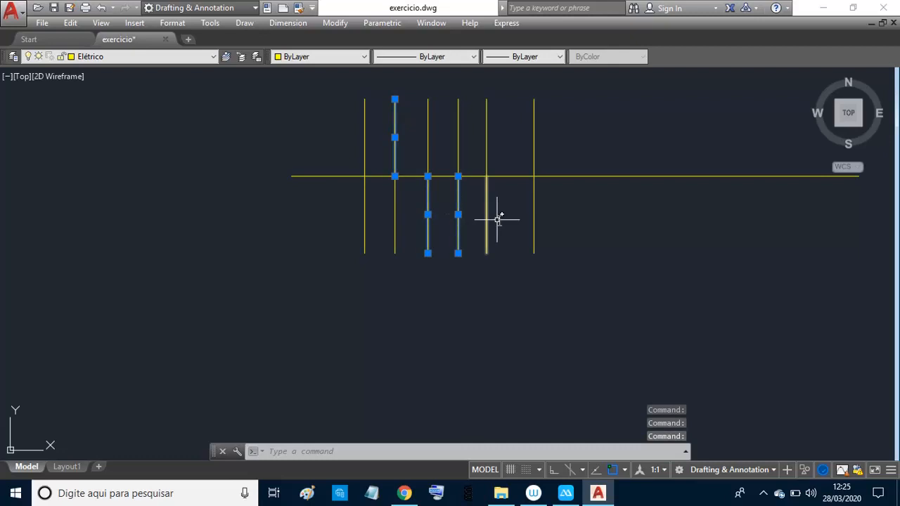
{"action": "left_click", "coordinate": [534, 215]}
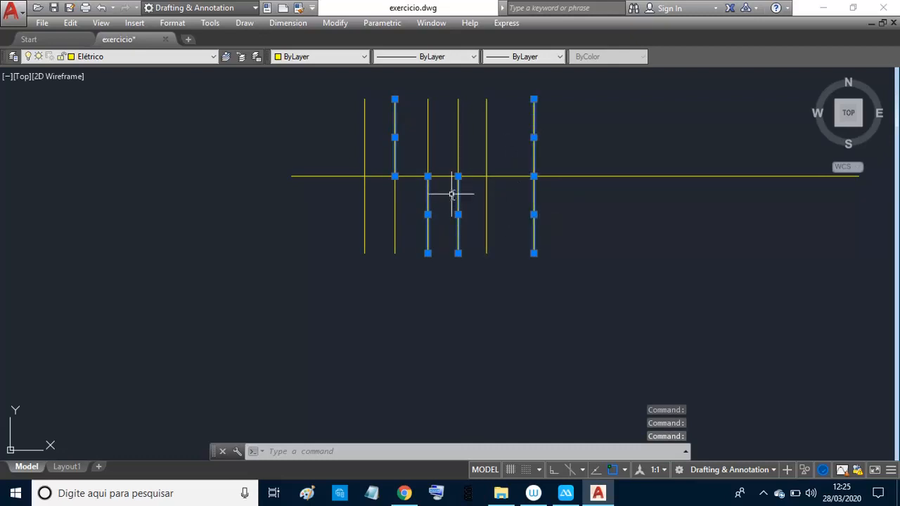
{"action": "key", "text": "Escape"}
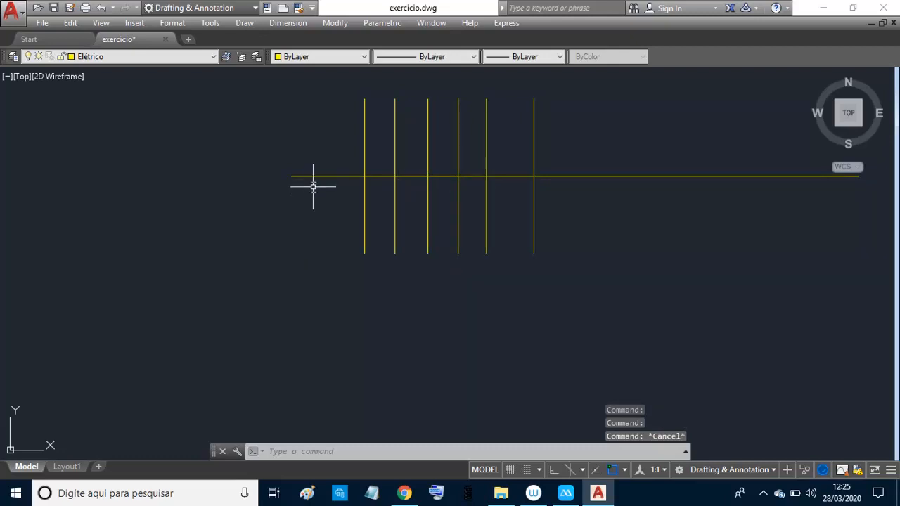
{"action": "scroll", "coordinate": [587, 214], "scroll_direction": "up", "scroll_amount": 3}
{"action": "scroll", "coordinate": [581, 205], "scroll_direction": "down", "scroll_amount": 5}
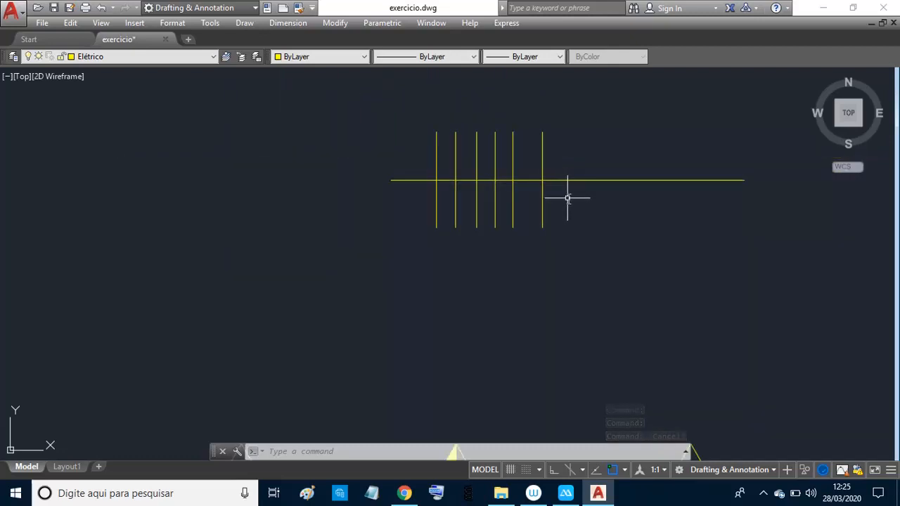
{"action": "mouse_move", "coordinate": [568, 195]}
{"action": "middle_mouse_down"}
{"action": "mouse_move", "coordinate": [562, 187]}
{"action": "mouse_move", "coordinate": [534, 245]}
{"action": "middle_mouse_up"}
{"action": "scroll", "coordinate": [532, 244], "scroll_direction": "up", "scroll_amount": 2}
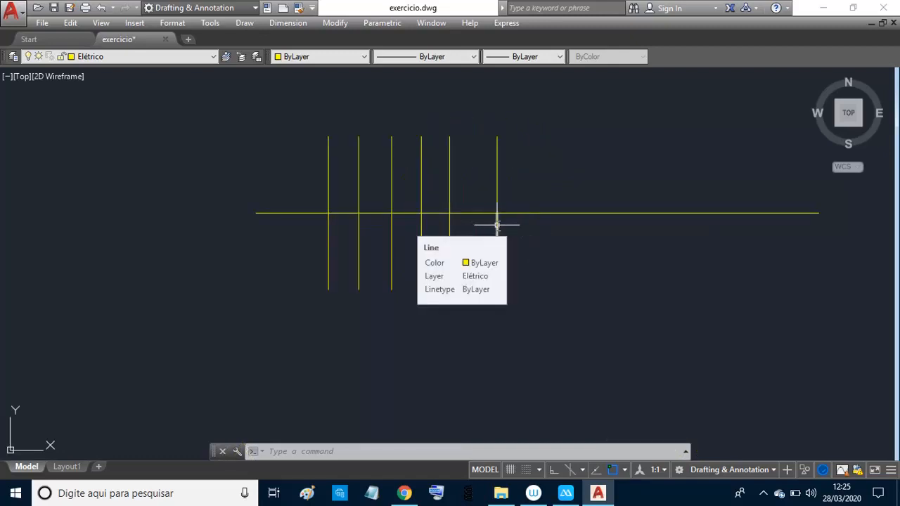
{"action": "type", "text": "b"}
{"action": "key", "text": "Return"}
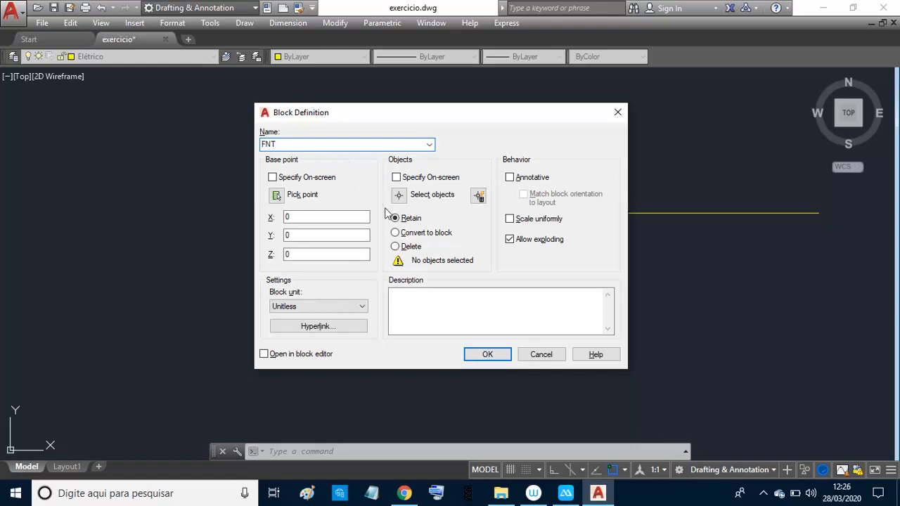
{"action": "left_click", "coordinate": [541, 355]}
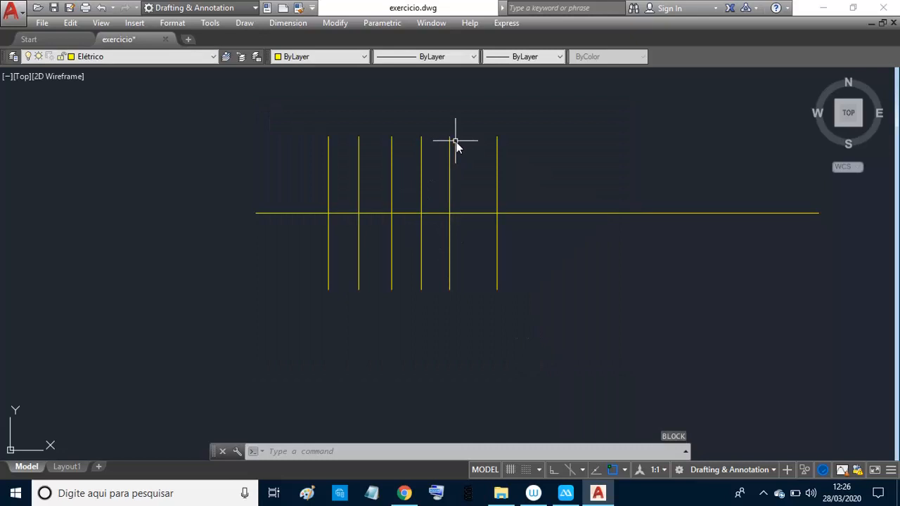
Step: Draw a short horizontal line rightward from the upper endpoint of the fifth tick from the left, with Ortho turned on
{"action": "type", "text": "l"}
{"action": "key", "text": "Return"}
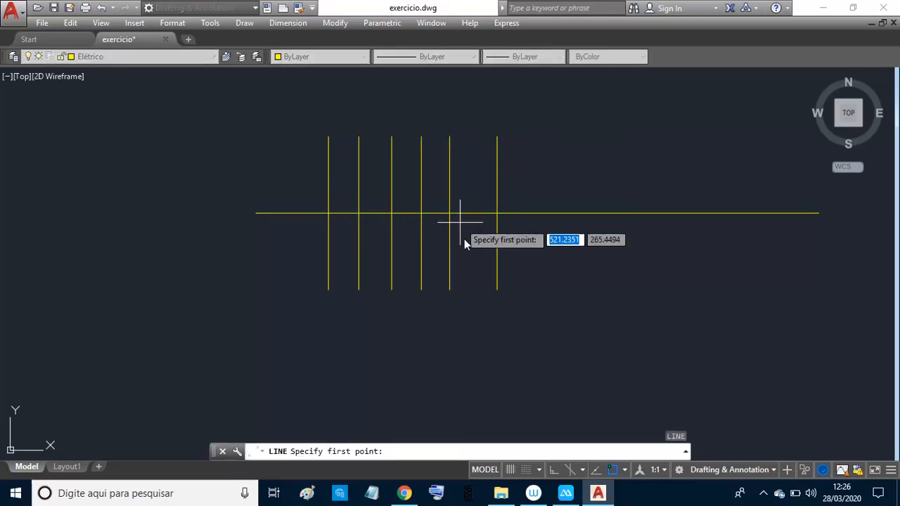
{"action": "right_click", "coordinate": [536, 138], "text": "shift"}
{"action": "left_click", "coordinate": [569, 226]}
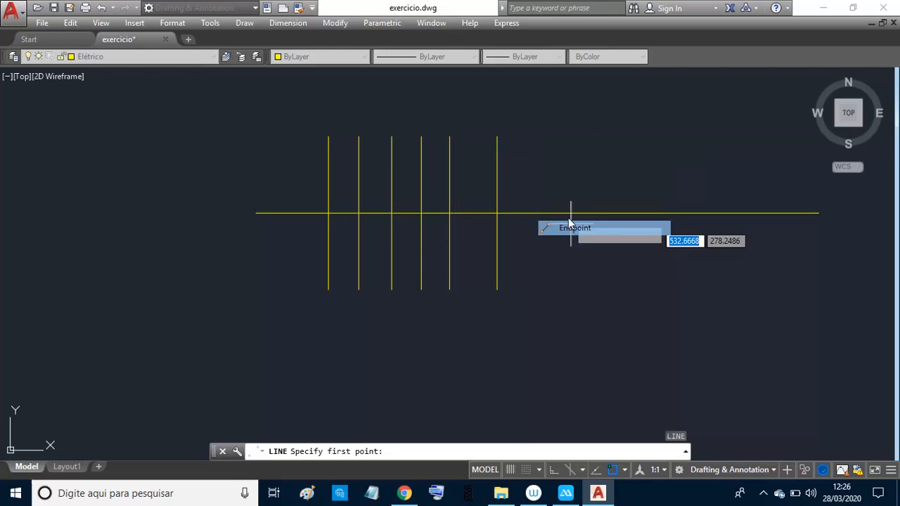
{"action": "left_click", "coordinate": [450, 138]}
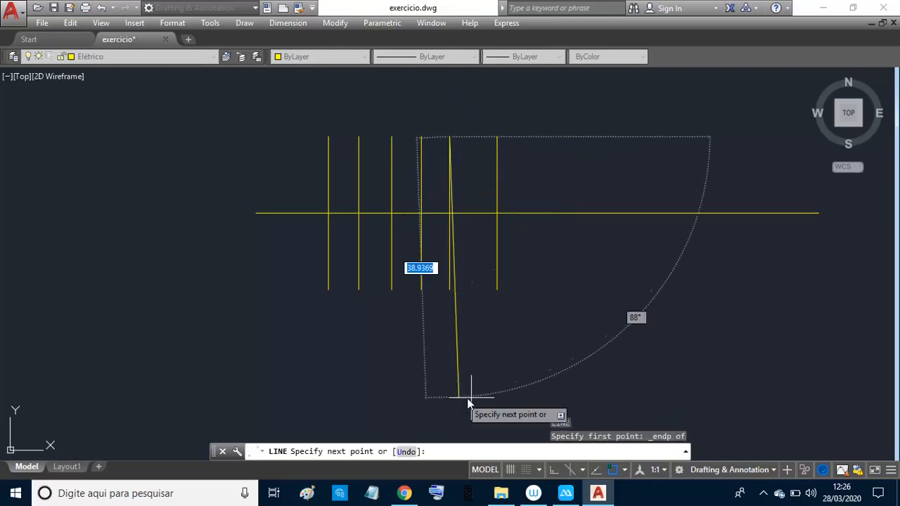
{"action": "key", "text": "F8"}
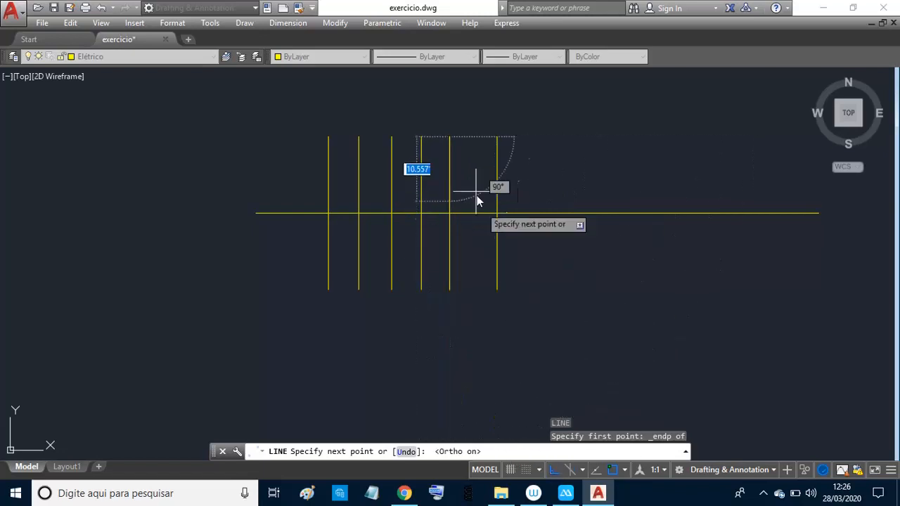
{"action": "left_click", "coordinate": [466, 141]}
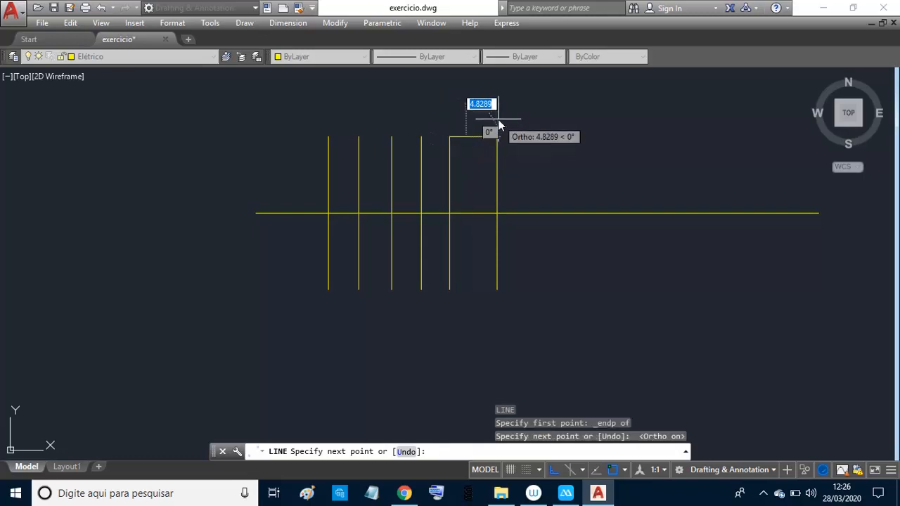
{"action": "key", "text": "Return"}
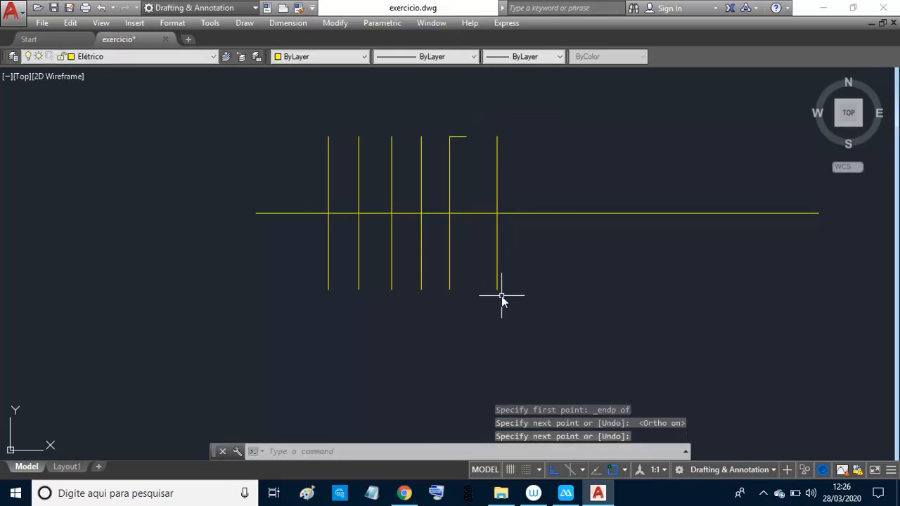
Step: Copy the short horizontal stroke from its left endpoint to the upper endpoint of the sixth vertical tick, with Ortho turned off
{"action": "type", "text": "co"}
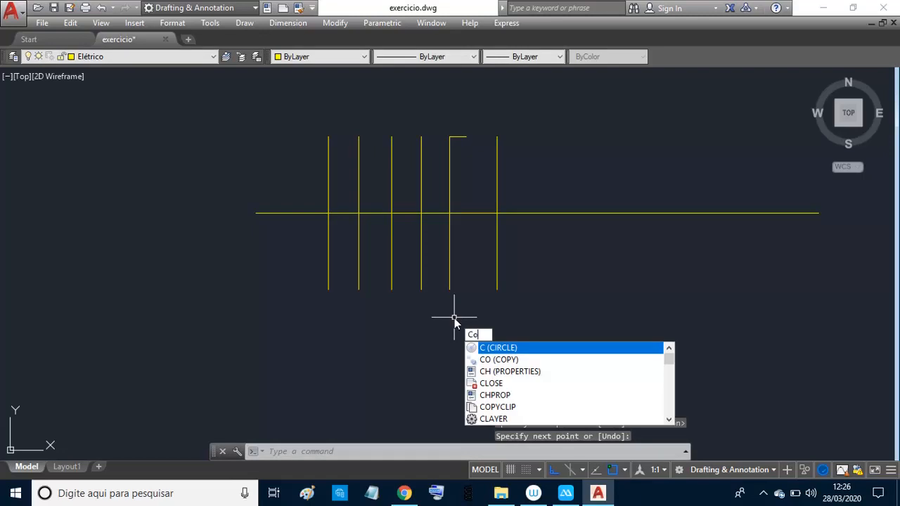
{"action": "key", "text": "Return"}
{"action": "left_click", "coordinate": [437, 130]}
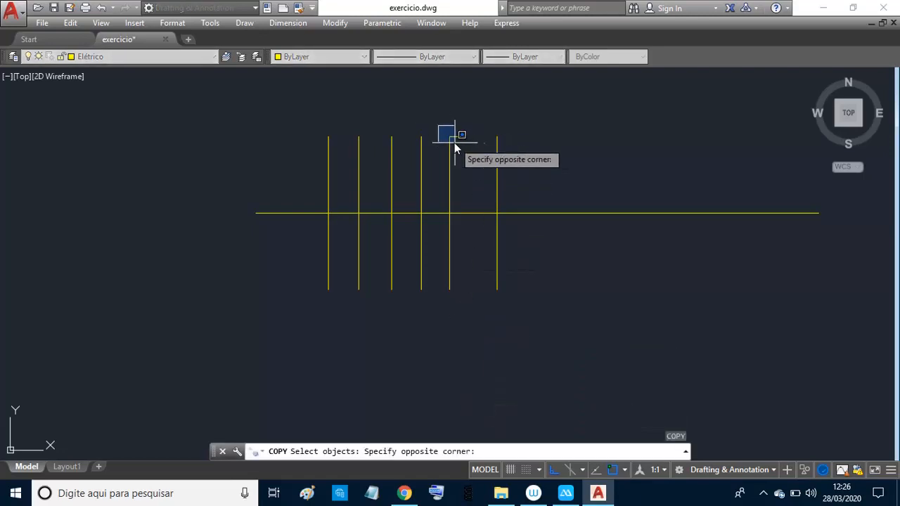
{"action": "left_click", "coordinate": [472, 144]}
{"action": "key", "text": "Return"}
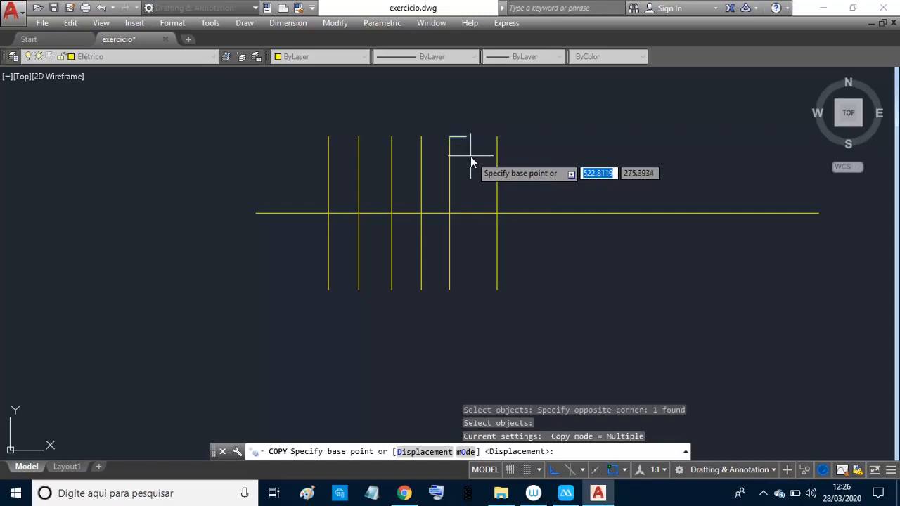
{"action": "right_click", "coordinate": [472, 160], "text": "shift"}
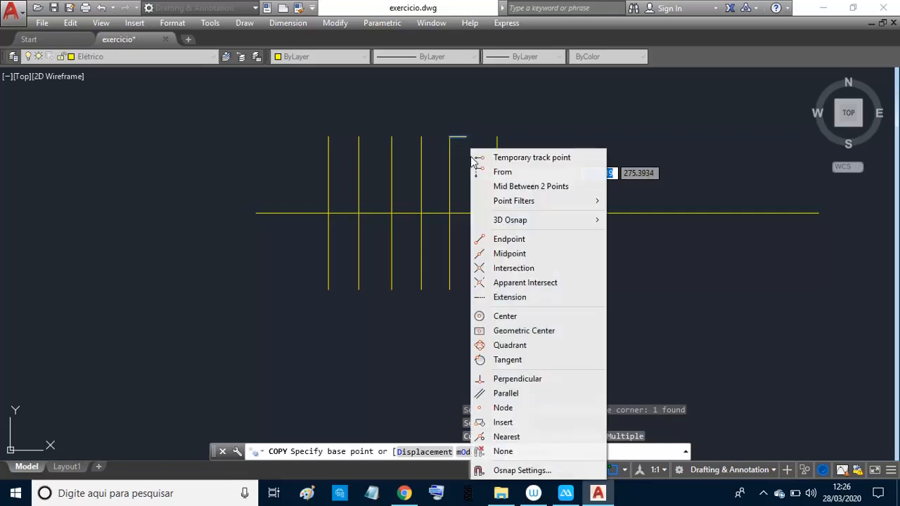
{"action": "left_click", "coordinate": [514, 238]}
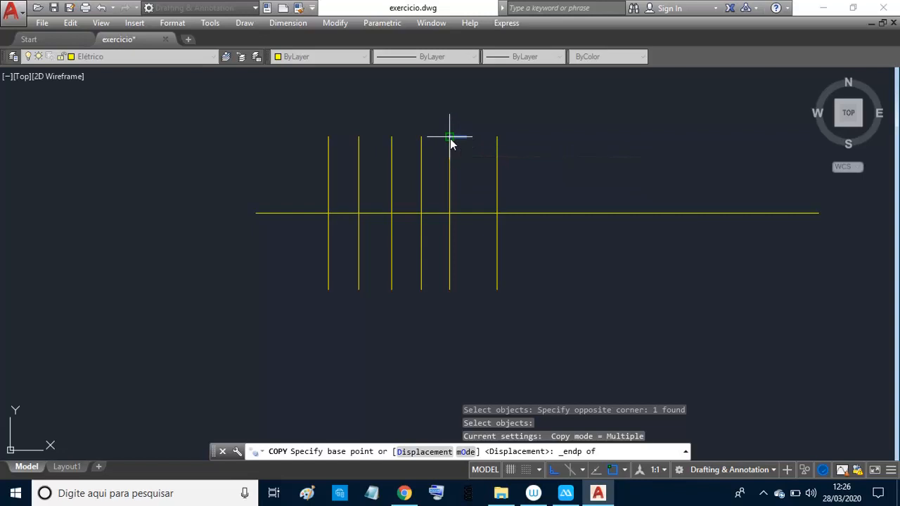
{"action": "left_click", "coordinate": [450, 138]}
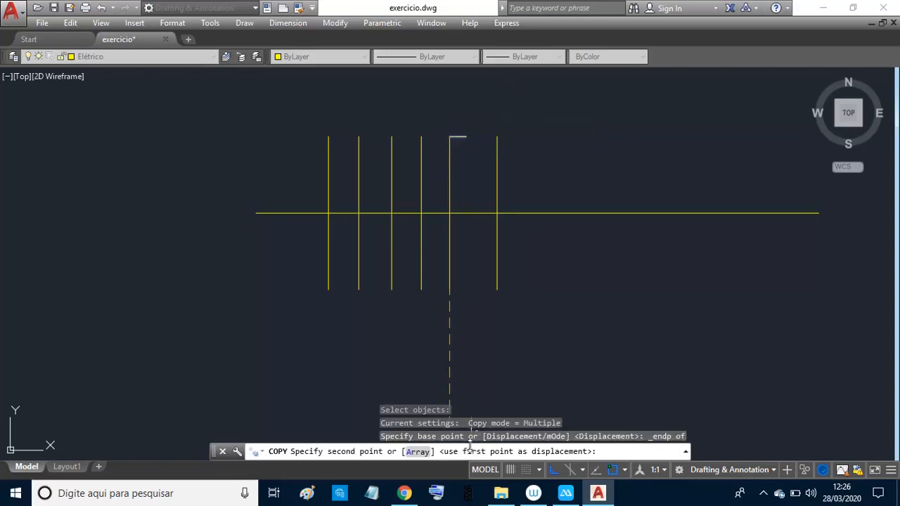
{"action": "left_click", "coordinate": [553, 470]}
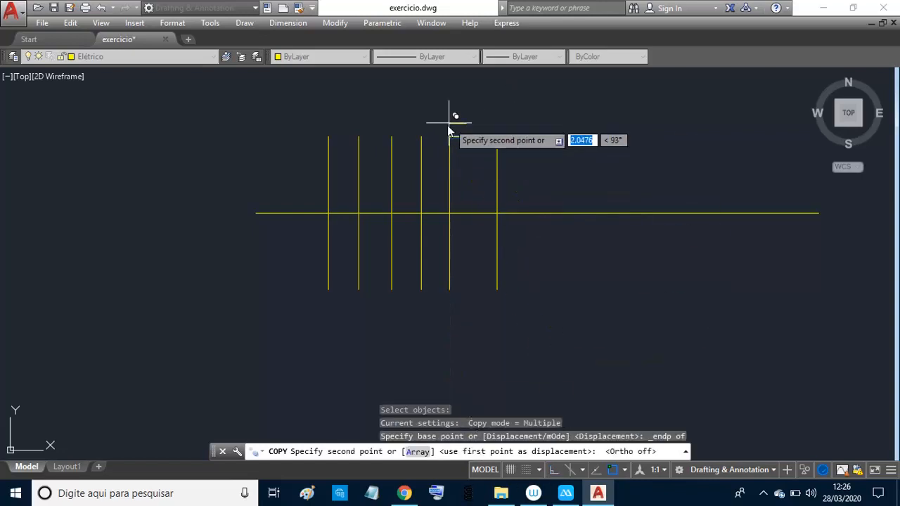
{"action": "right_click", "coordinate": [535, 115], "text": "shift"}
{"action": "left_click", "coordinate": [572, 206]}
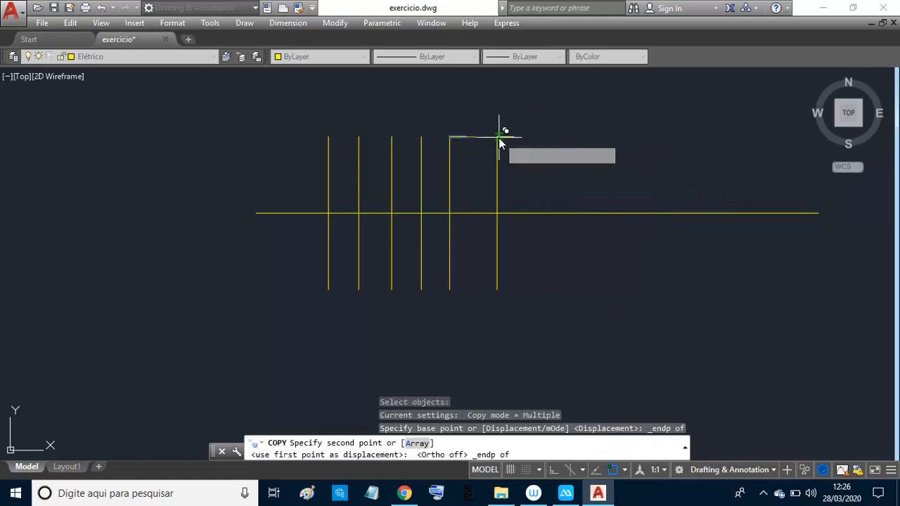
{"action": "left_click", "coordinate": [498, 136]}
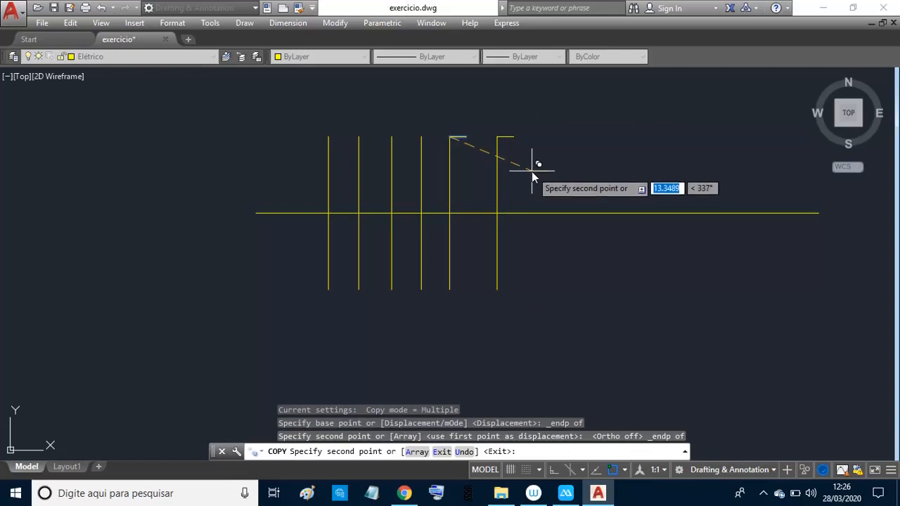
{"action": "key", "text": "Escape"}
Step: Copy the sixth tick's stroke from its right endpoint to the tick's upper endpoint, completing a T-shaped top
{"action": "type", "text": "co"}
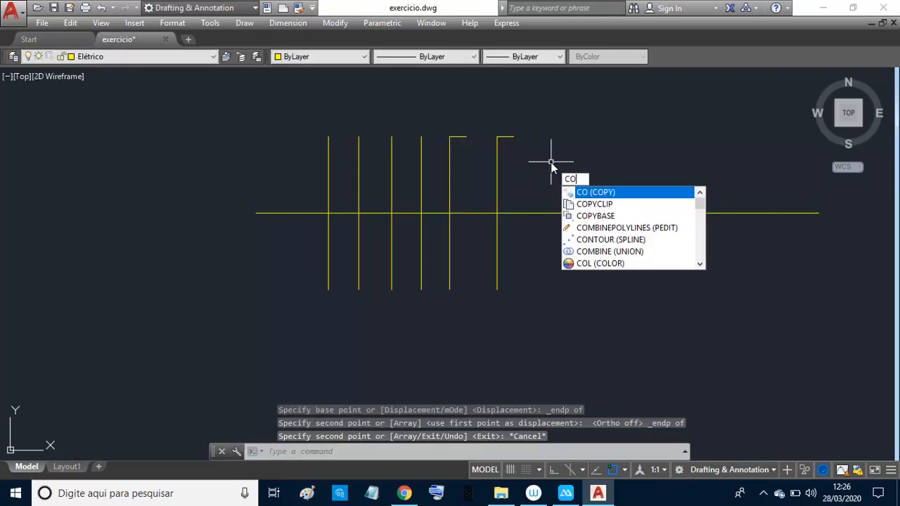
{"action": "key", "text": "Return"}
{"action": "left_click", "coordinate": [489, 133]}
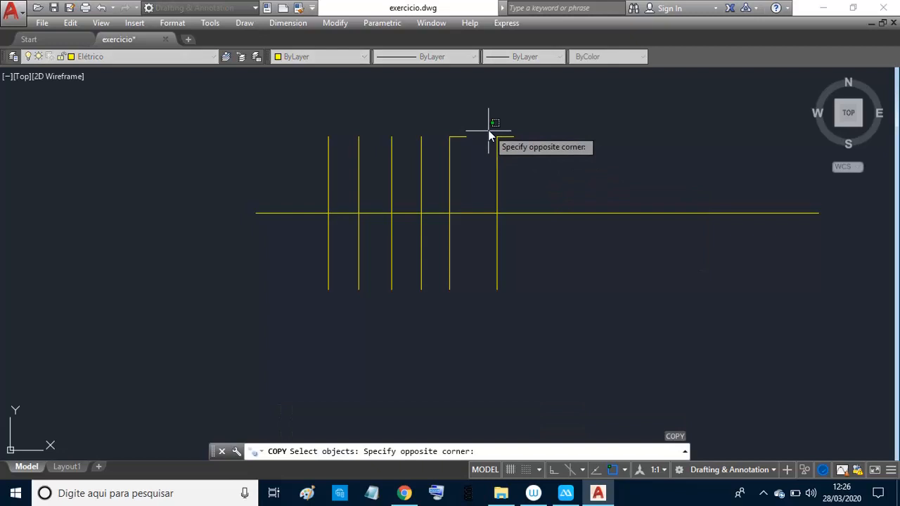
{"action": "left_click", "coordinate": [525, 144]}
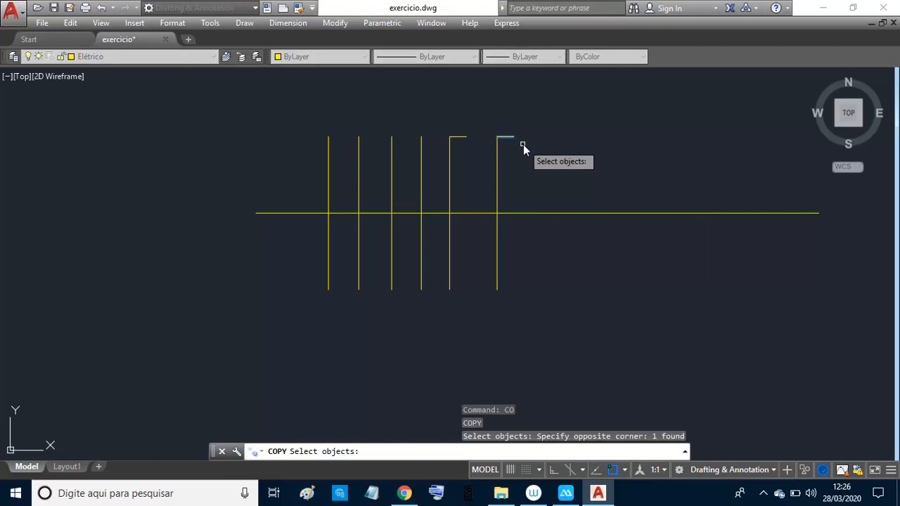
{"action": "key", "text": "Return"}
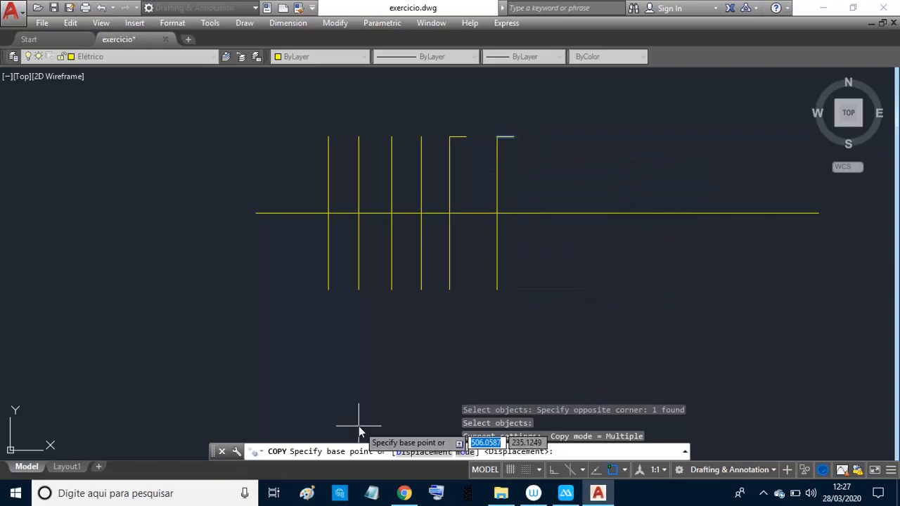
{"action": "right_click", "coordinate": [538, 143], "text": "shift"}
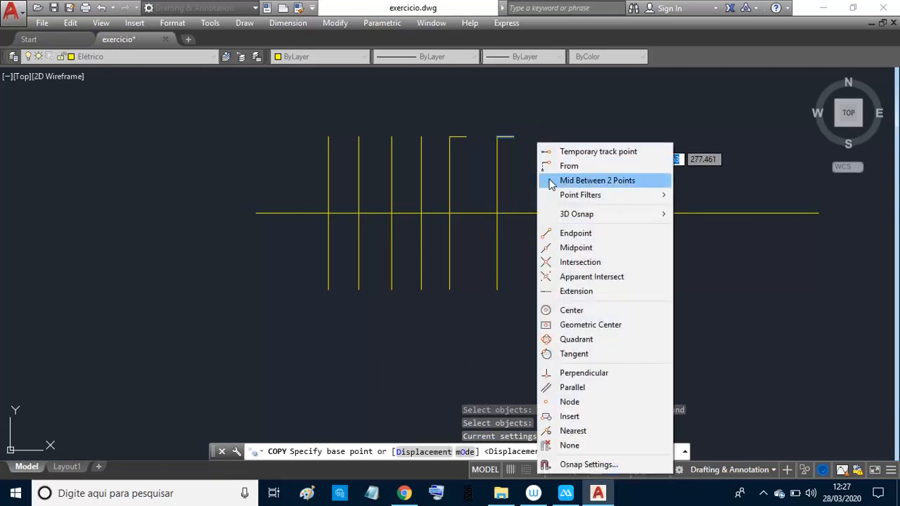
{"action": "left_click", "coordinate": [571, 232]}
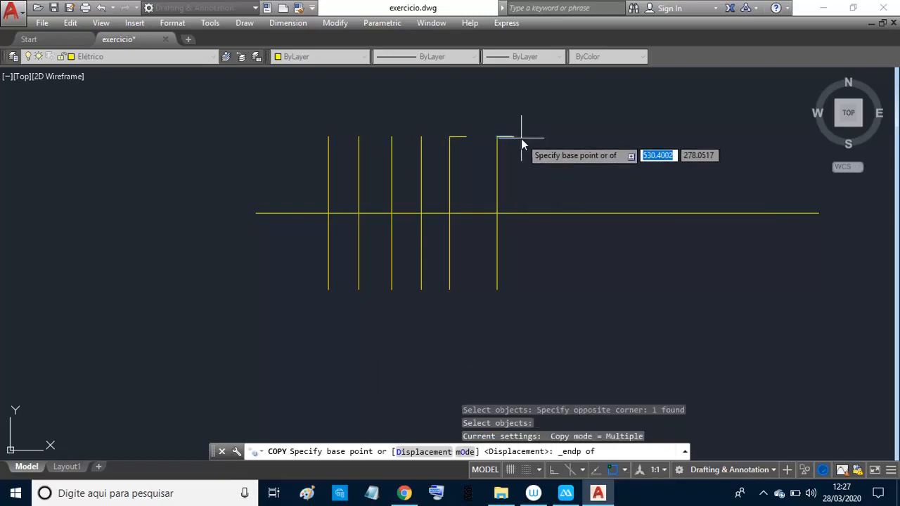
{"action": "left_click", "coordinate": [513, 138]}
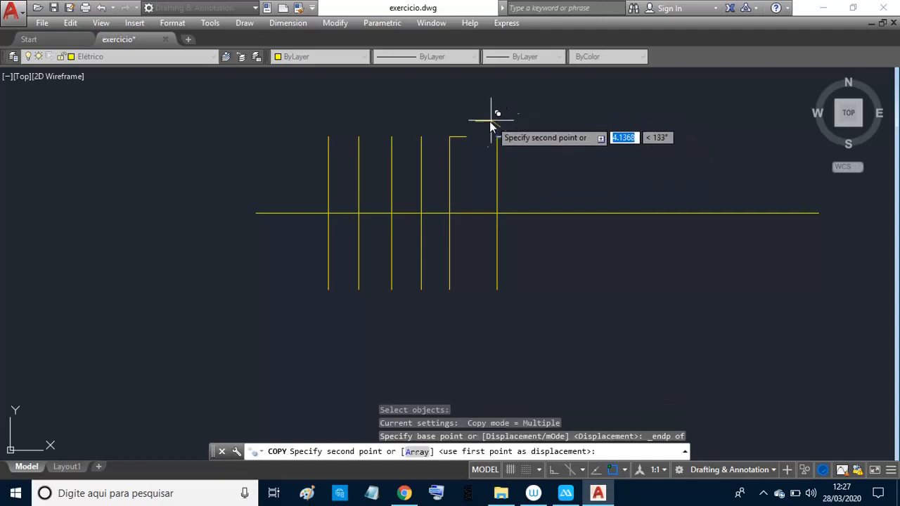
{"action": "right_click", "coordinate": [498, 123], "text": "shift"}
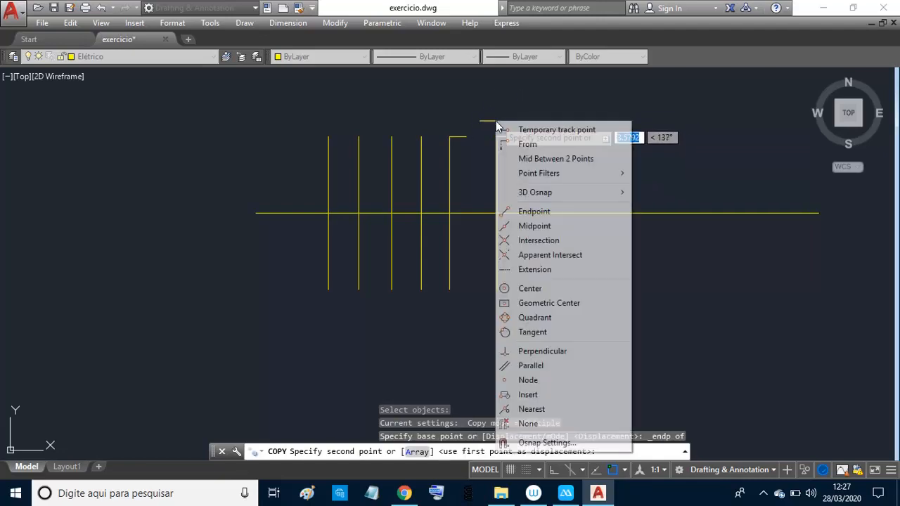
{"action": "left_click", "coordinate": [542, 212]}
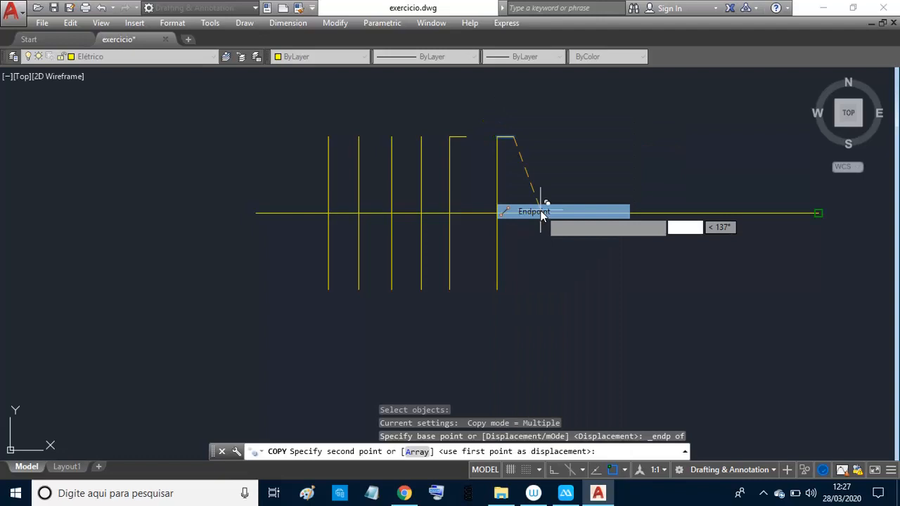
{"action": "left_click", "coordinate": [500, 137]}
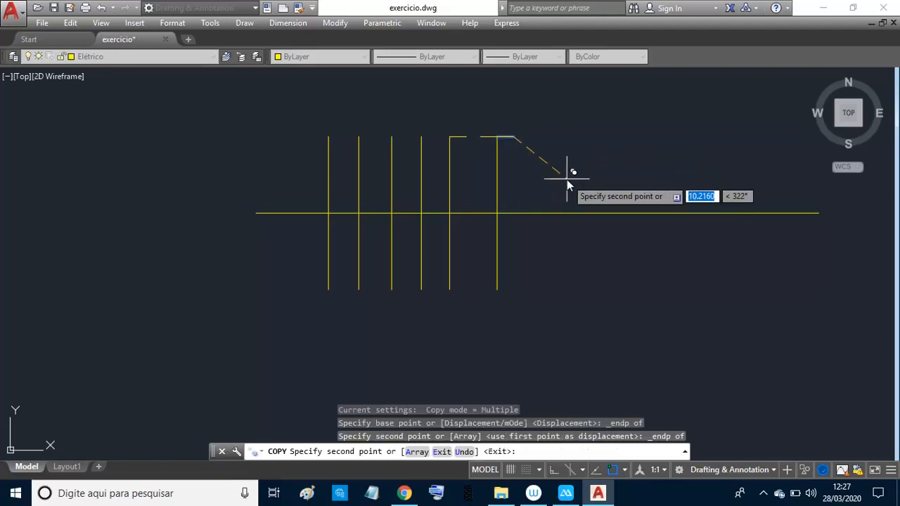
{"action": "key", "text": "Return"}
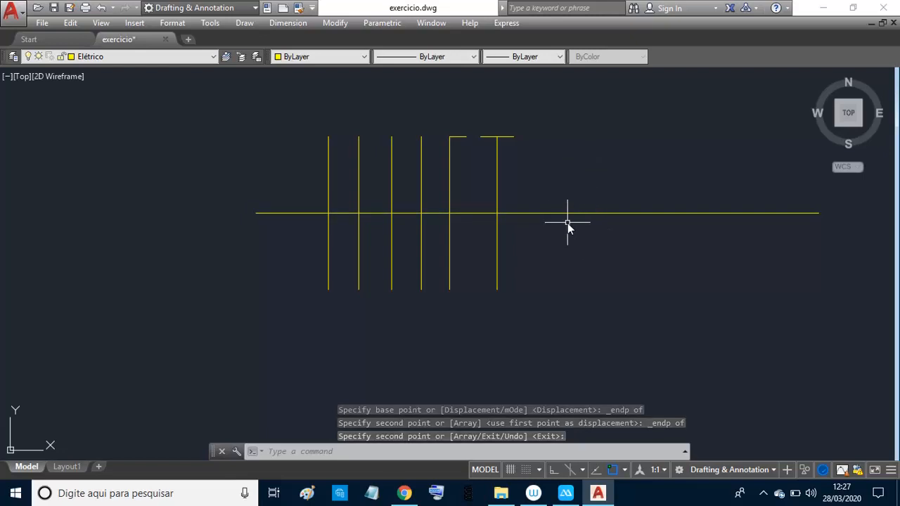
Step: Start a block definition named FNT containing the three rightmost vertical ticks and their short top strokes
{"action": "type", "text": "b"}
{"action": "key", "text": "Return"}
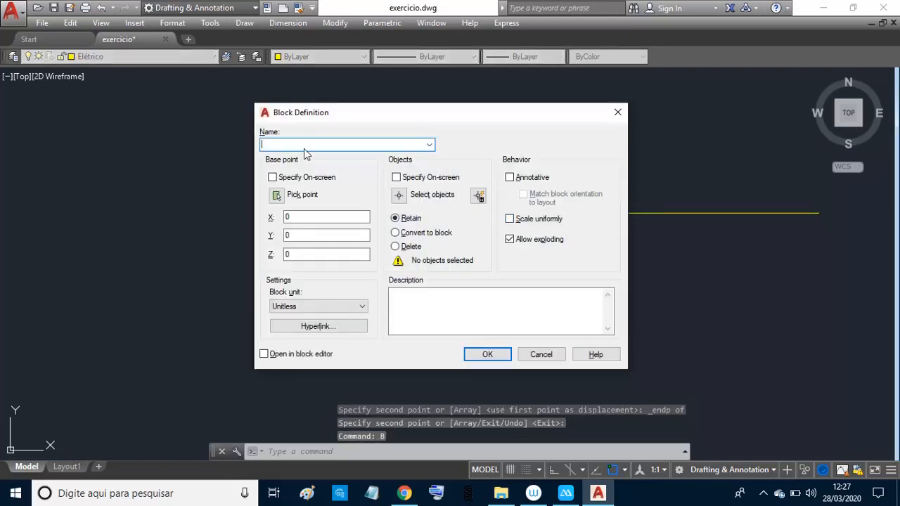
{"action": "type", "text": "FNT"}
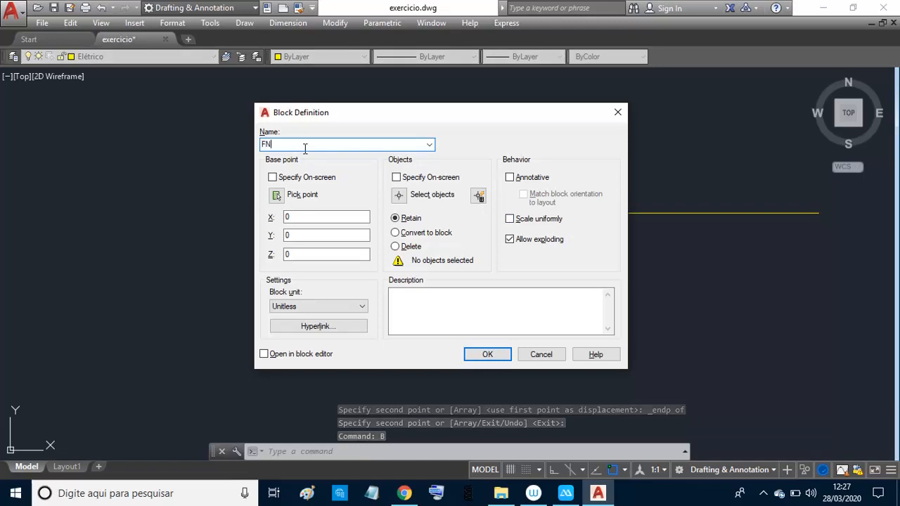
{"action": "left_click", "coordinate": [399, 196]}
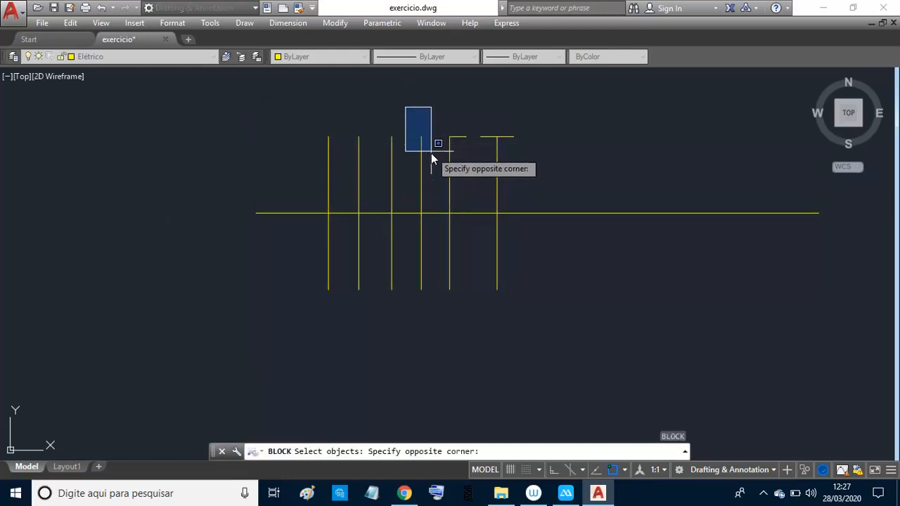
{"action": "left_click", "coordinate": [534, 307]}
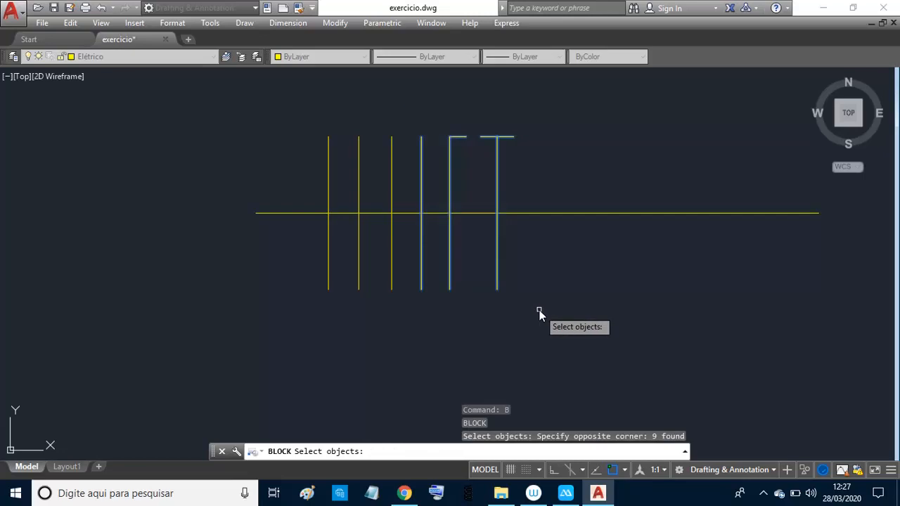
{"action": "key", "text": "Return"}
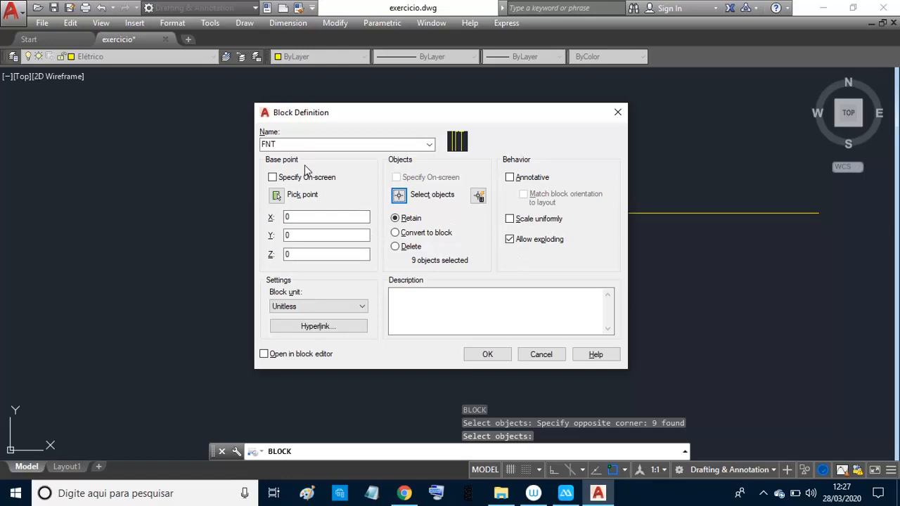
Step: Set the FNT block's base point at the left endpoint of the long horizontal line and create the block
{"action": "left_click", "coordinate": [276, 196]}
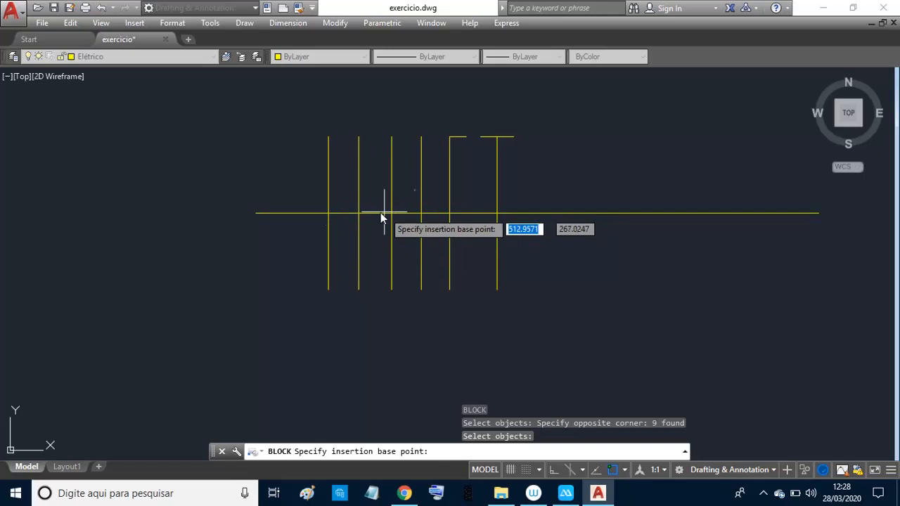
{"action": "right_click", "coordinate": [265, 222], "text": "shift"}
{"action": "left_click", "coordinate": [288, 237]}
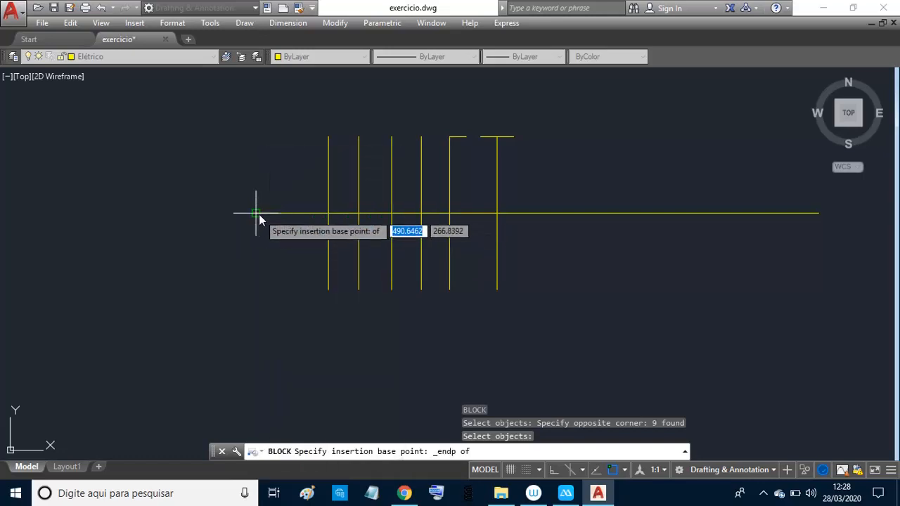
{"action": "left_click", "coordinate": [259, 220]}
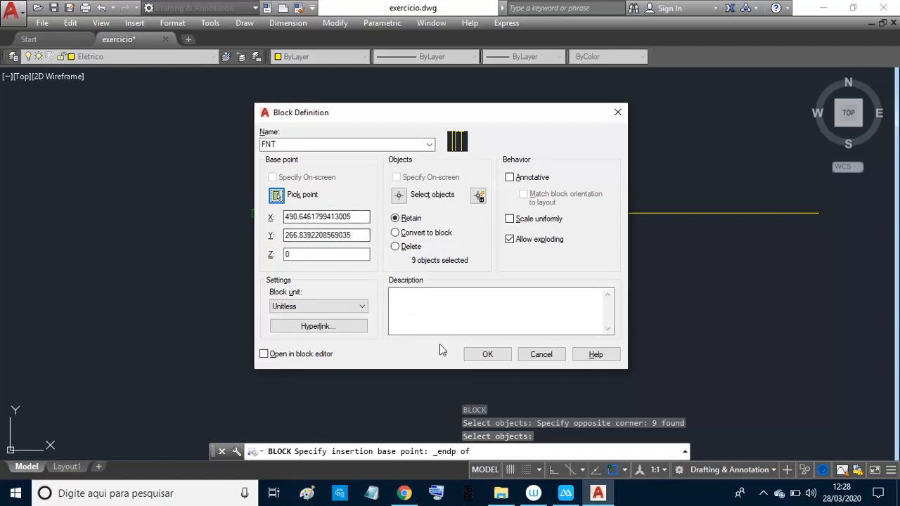
{"action": "left_click", "coordinate": [488, 355]}
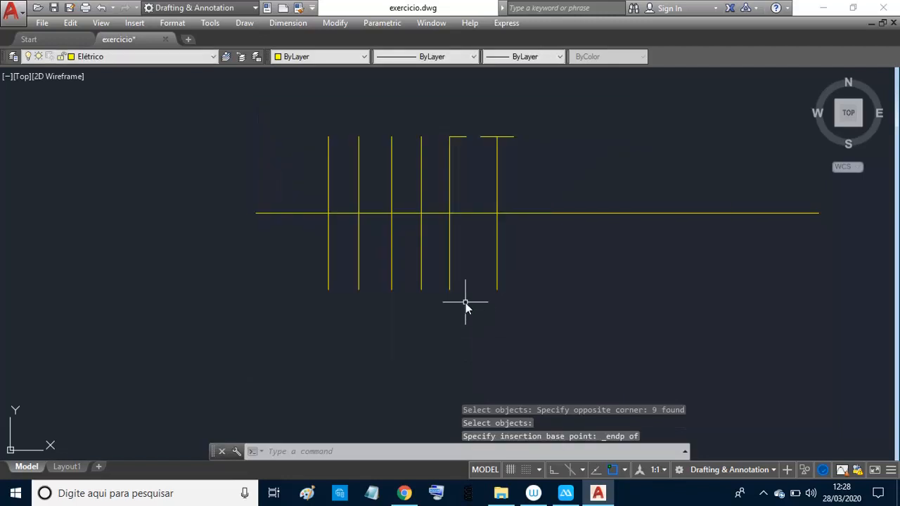
Step: Start a block definition named FR containing the whole first vertical tick and the upper half of the second tick
{"action": "key", "text": "Return"}
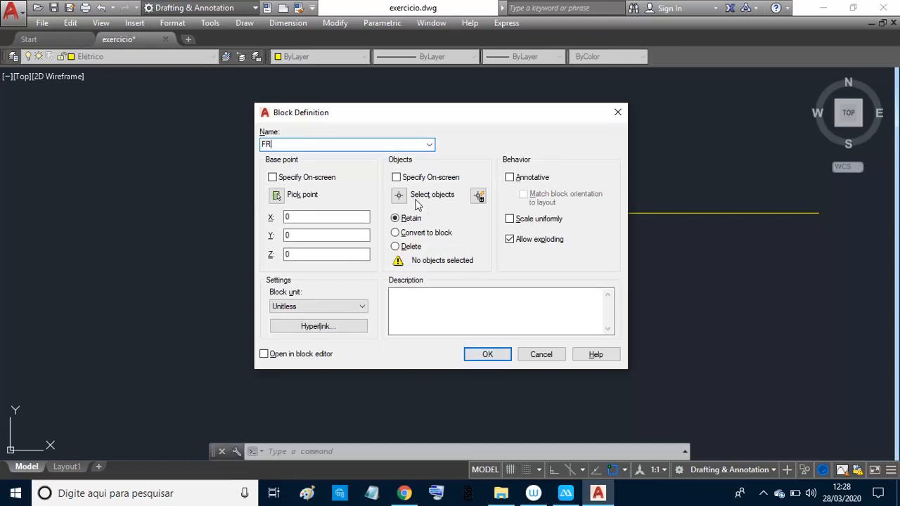
{"action": "left_click", "coordinate": [399, 196]}
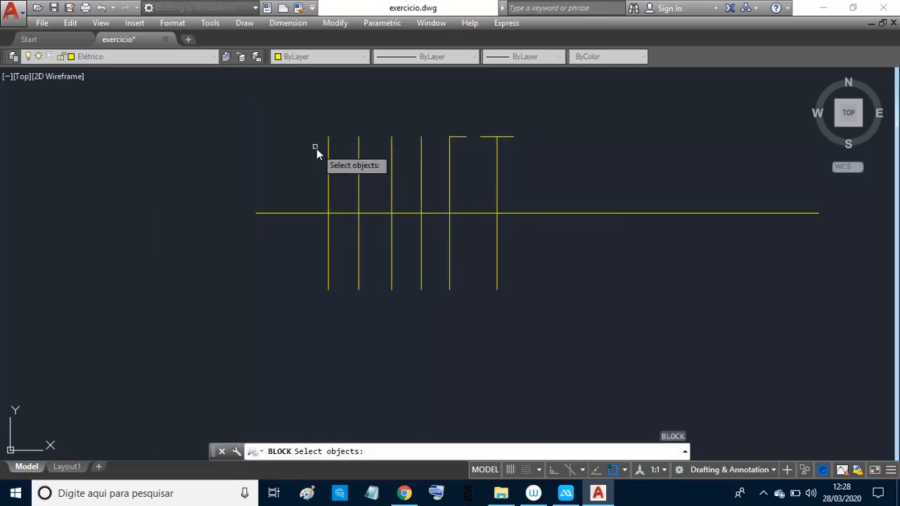
{"action": "left_click", "coordinate": [309, 125]}
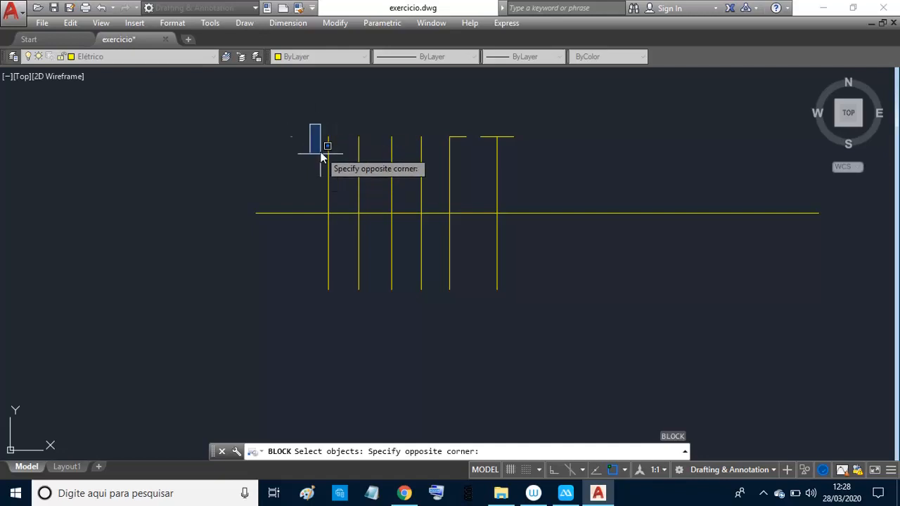
{"action": "left_click", "coordinate": [344, 301]}
{"action": "left_click", "coordinate": [358, 166]}
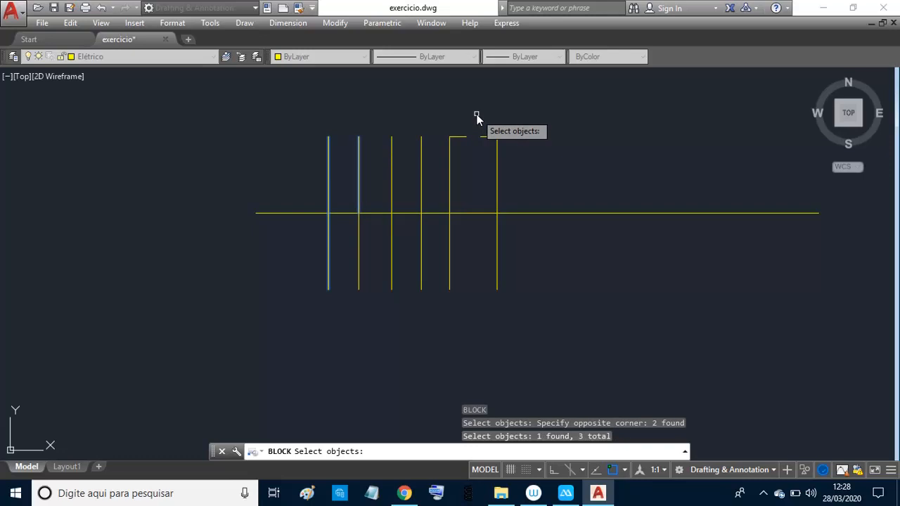
{"action": "key", "text": "Return"}
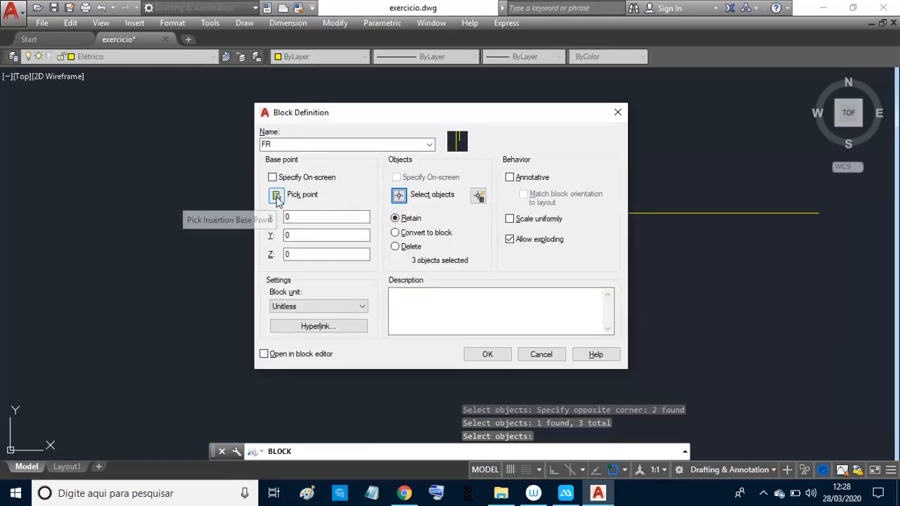
Step: Set the FR block's base point at the left endpoint of the long horizontal line and create the block
{"action": "left_click", "coordinate": [277, 195]}
{"action": "right_click", "coordinate": [281, 202], "text": "shift"}
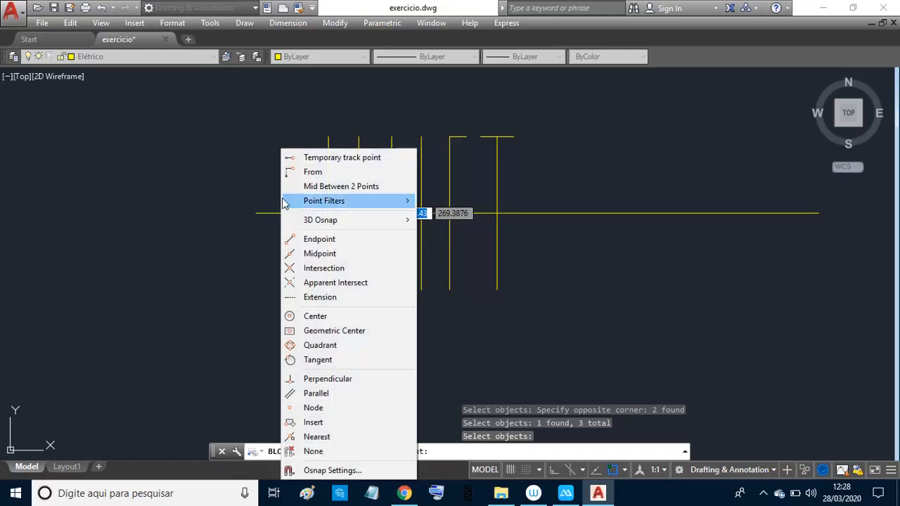
{"action": "left_click", "coordinate": [312, 239]}
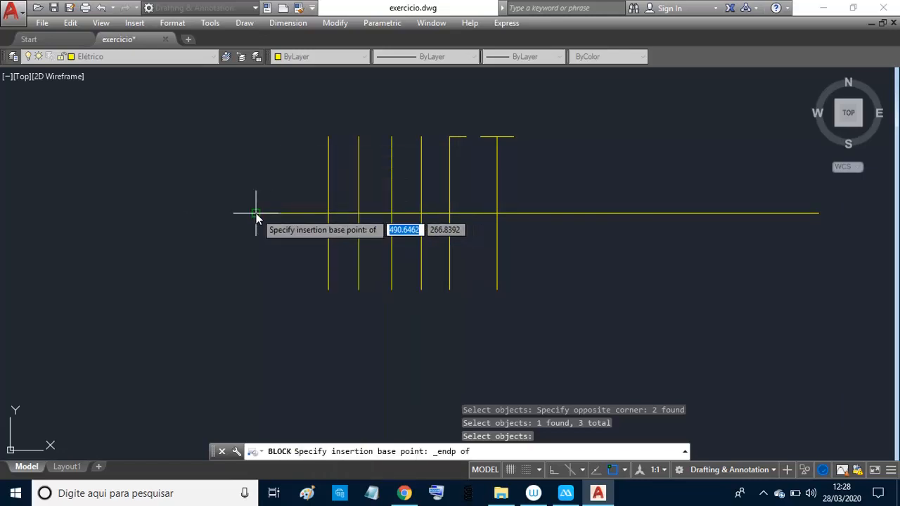
{"action": "left_click", "coordinate": [260, 219]}
{"action": "left_click", "coordinate": [487, 356]}
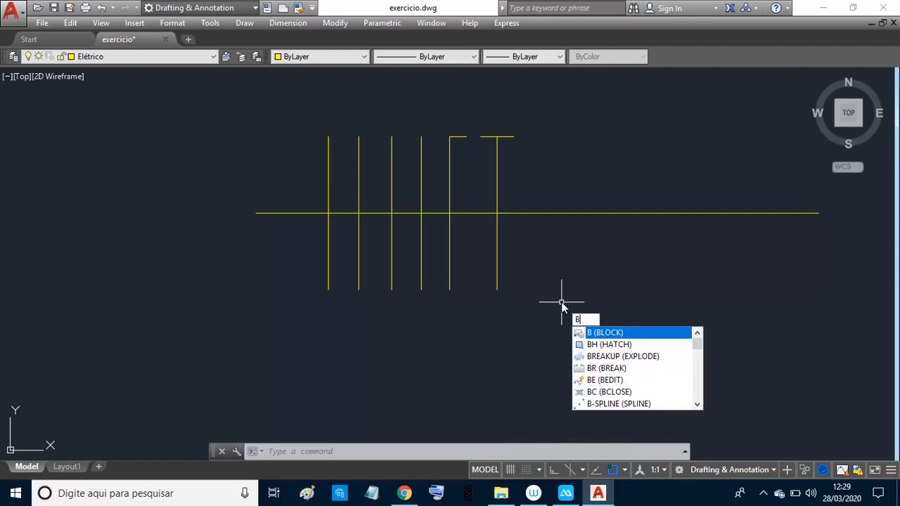
Step: Start a block definition named 2R containing the upper halves of the first two vertical ticks
{"action": "key", "text": "Return"}
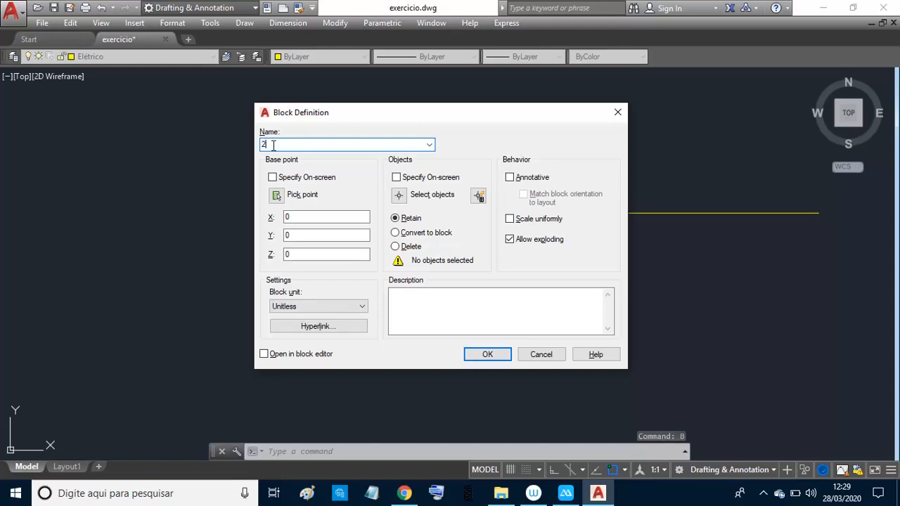
{"action": "left_click", "coordinate": [404, 198]}
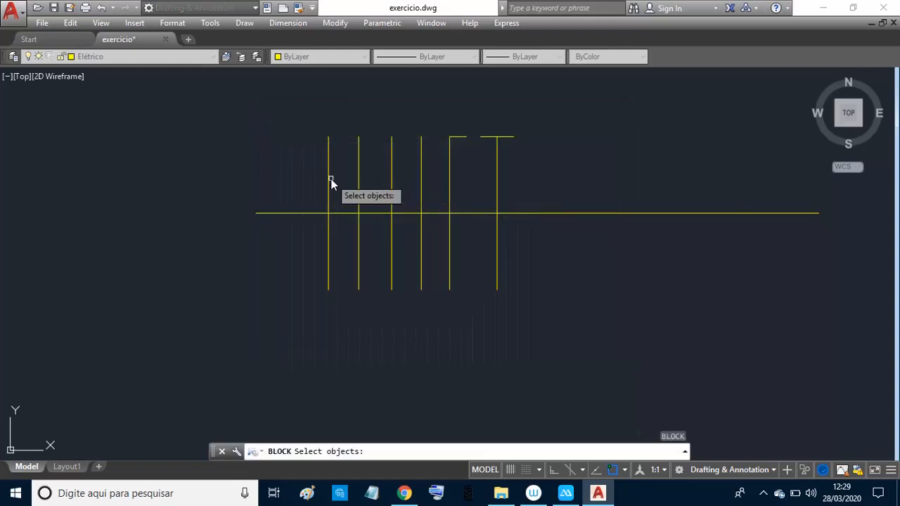
{"action": "left_click", "coordinate": [327, 182]}
{"action": "left_click", "coordinate": [359, 187]}
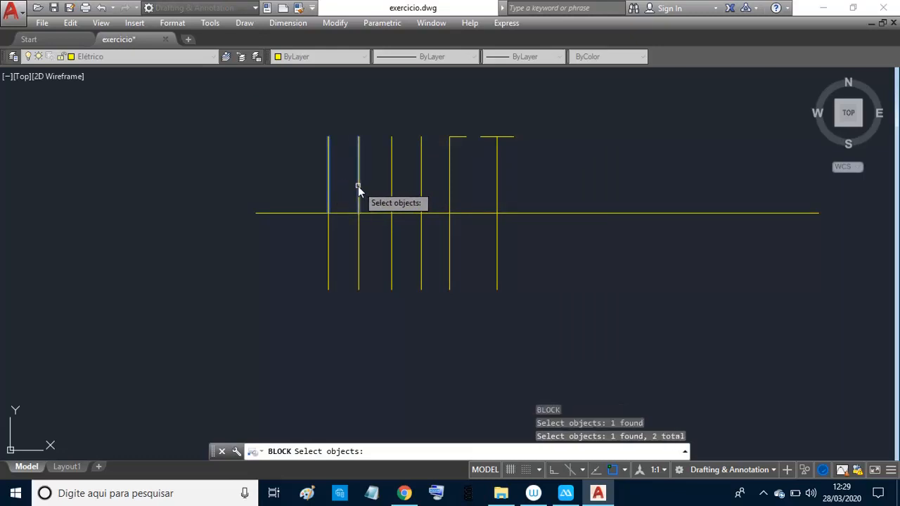
{"action": "key", "text": "Return"}
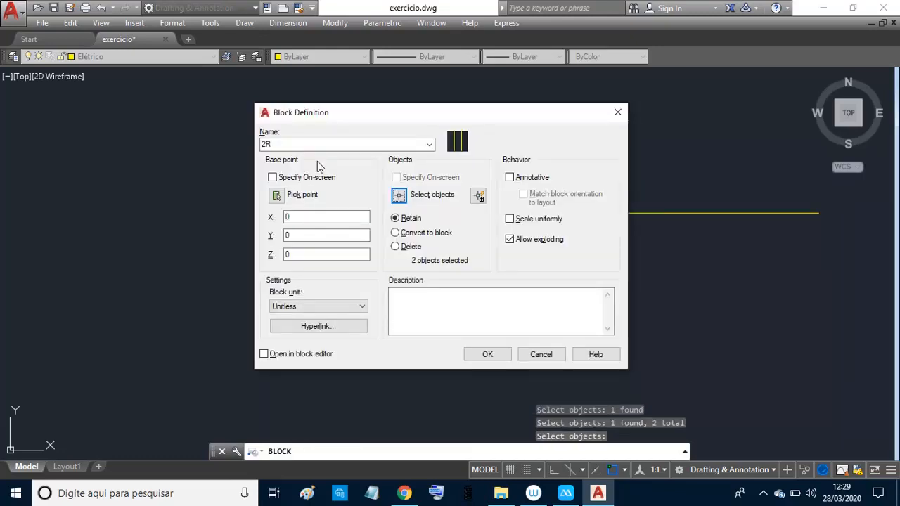
Step: Set the 2R block's base point at the left endpoint of the long horizontal line
{"action": "left_click", "coordinate": [276, 196]}
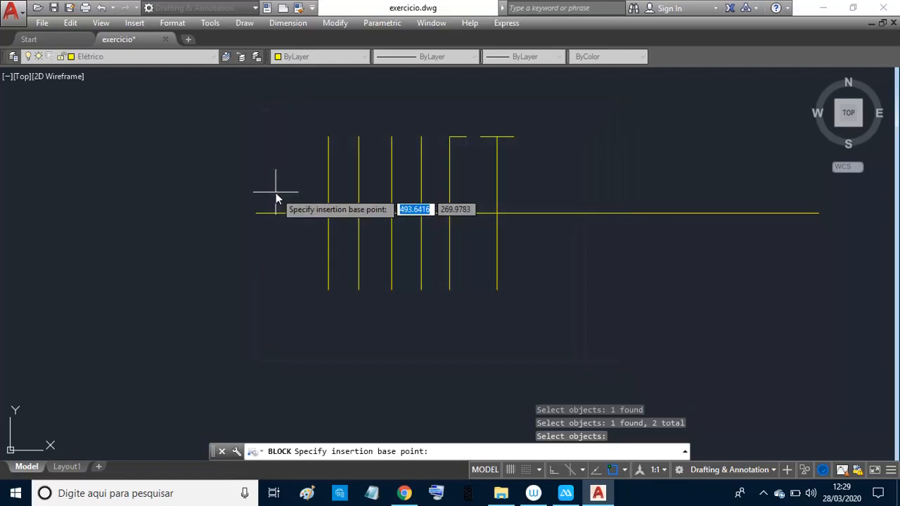
{"action": "right_click", "coordinate": [275, 195], "text": "shift"}
{"action": "left_click", "coordinate": [292, 240]}
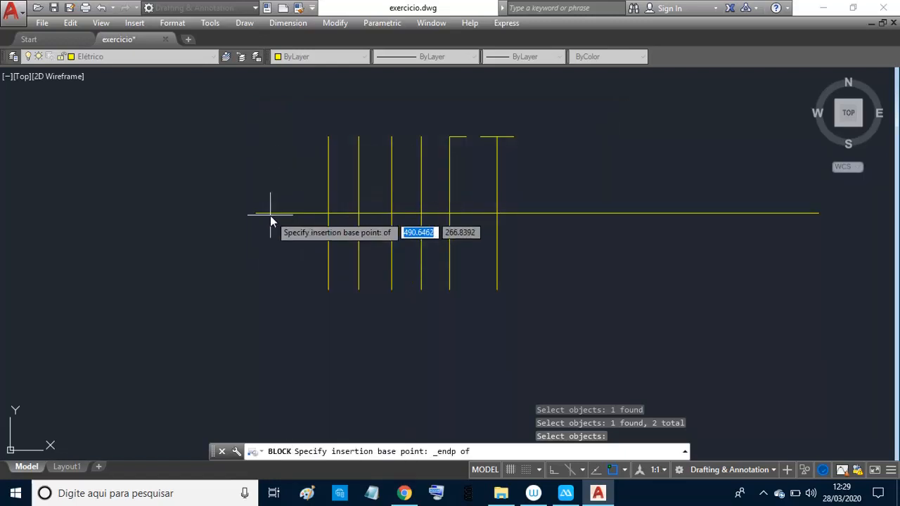
{"action": "left_click", "coordinate": [258, 215]}
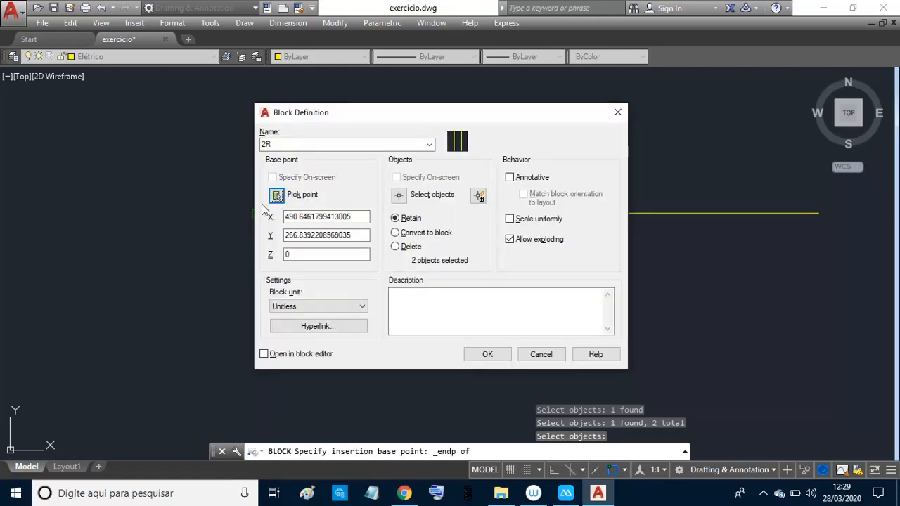
{"action": "key", "text": "Return"}
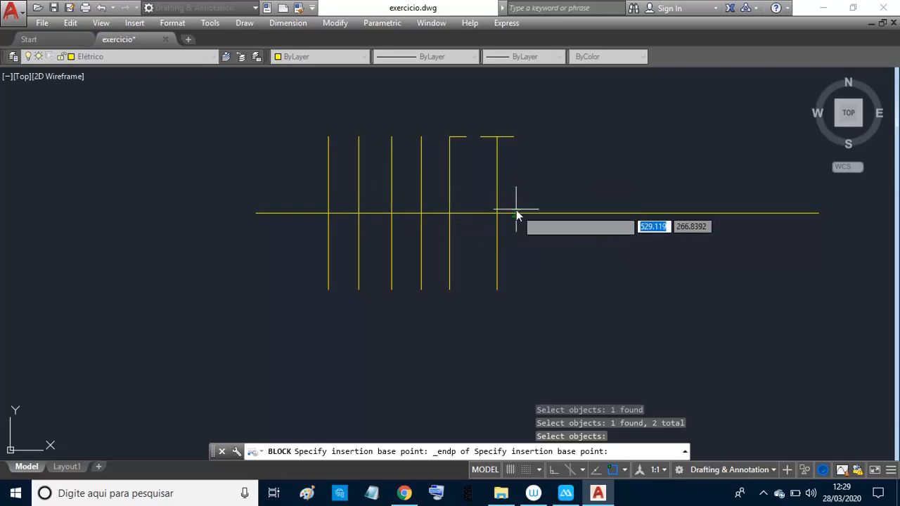
{"action": "type", "text": "b"}
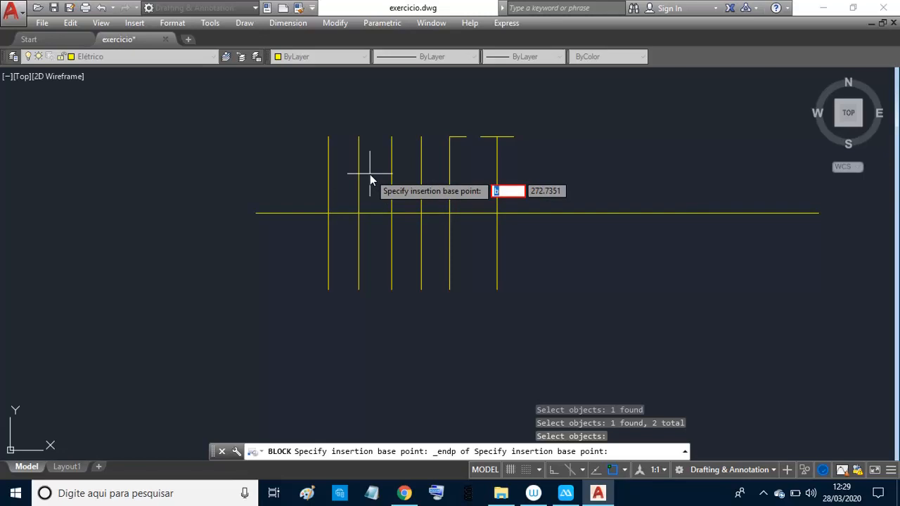
{"action": "key", "text": "Escape"}
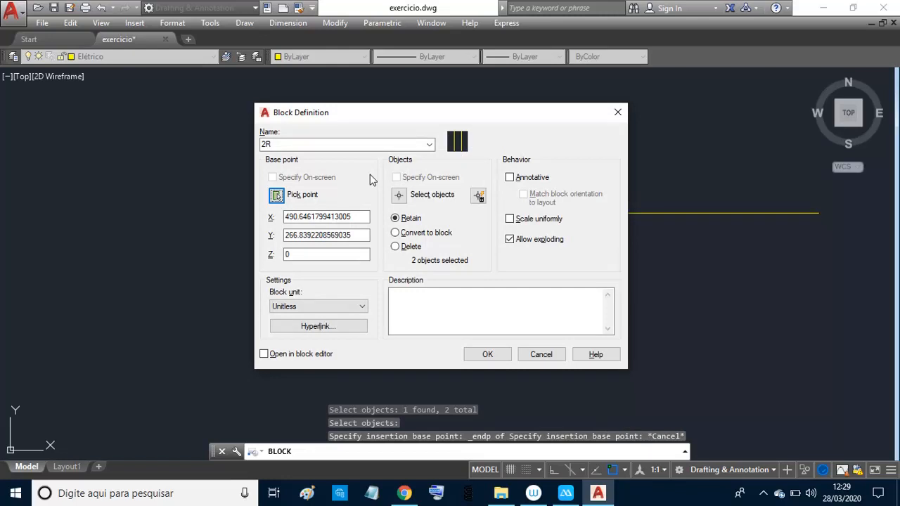
Step: Pick the long horizontal line's left endpoint again as the 2R base point and create the block
{"action": "left_click", "coordinate": [275, 195]}
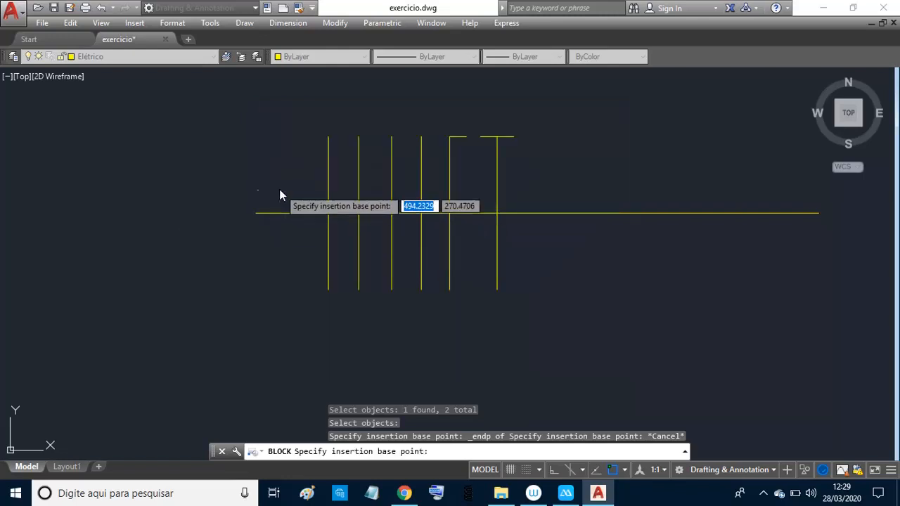
{"action": "right_click", "coordinate": [280, 195], "text": "shift"}
{"action": "left_click", "coordinate": [323, 237]}
{"action": "left_click", "coordinate": [259, 215]}
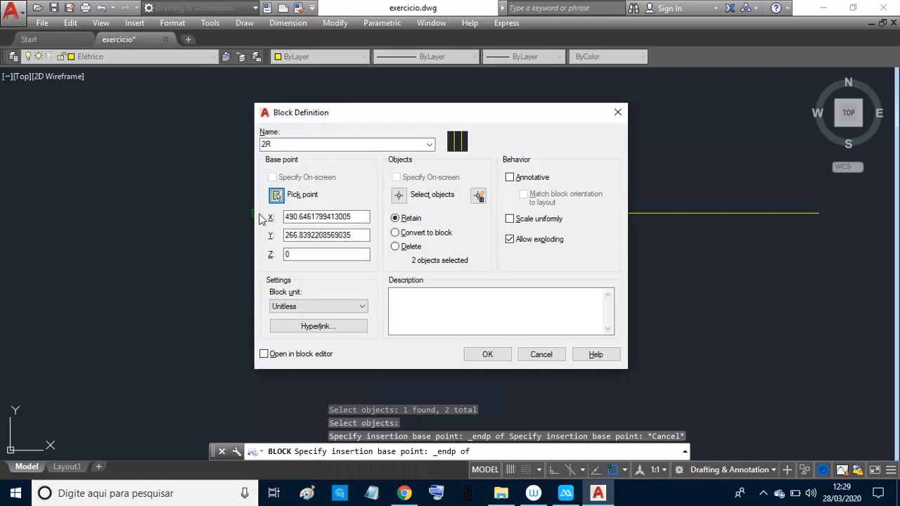
{"action": "left_click", "coordinate": [487, 355]}
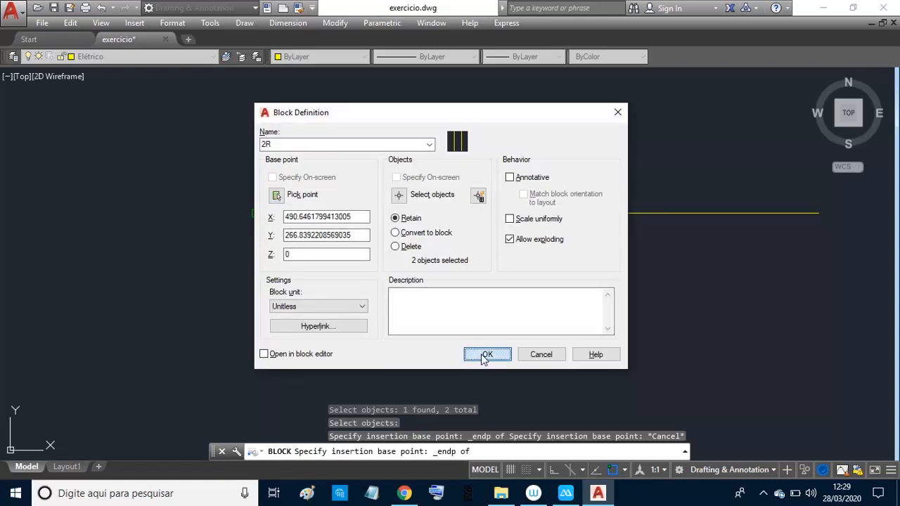
Step: Start a block definition named 3FNT containing the five rightmost vertical ticks and their short top strokes
{"action": "type", "text": "b"}
{"action": "key", "text": "Return"}
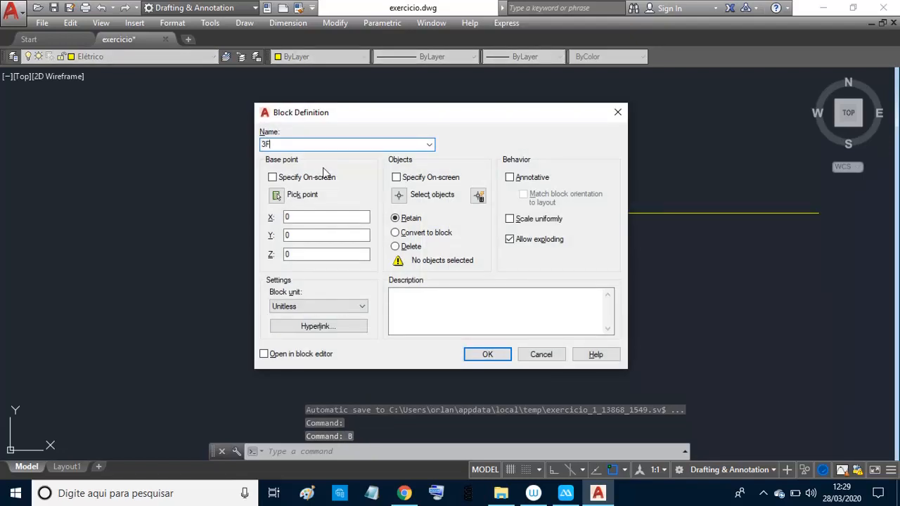
{"action": "type", "text": "NT"}
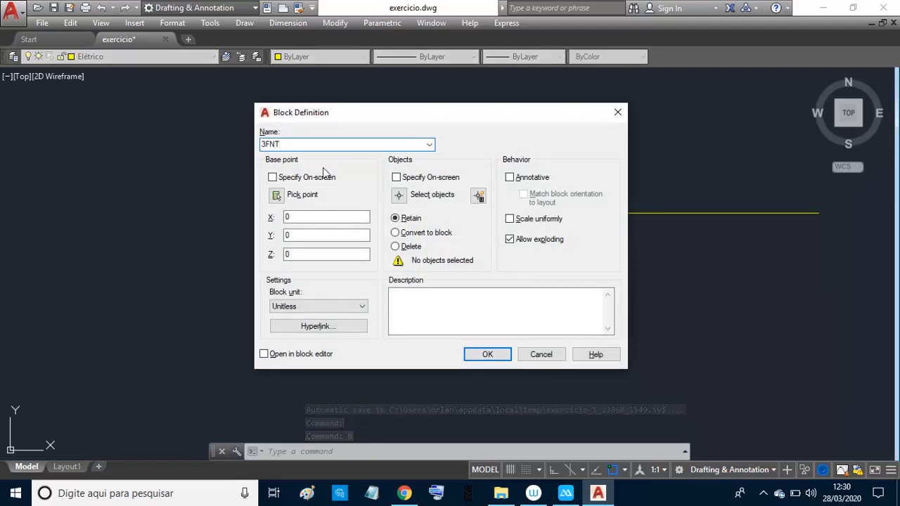
{"action": "left_click", "coordinate": [400, 195]}
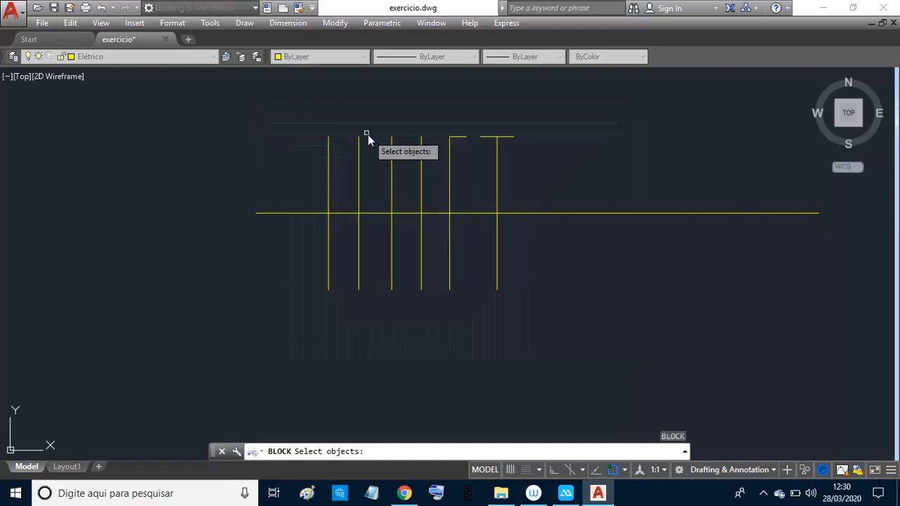
{"action": "left_click", "coordinate": [353, 117]}
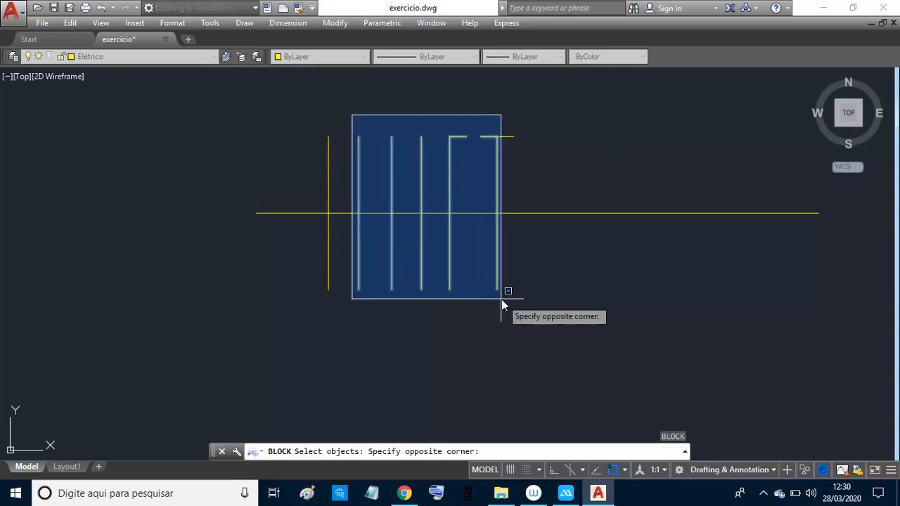
{"action": "left_click", "coordinate": [524, 302]}
{"action": "key", "text": "Return"}
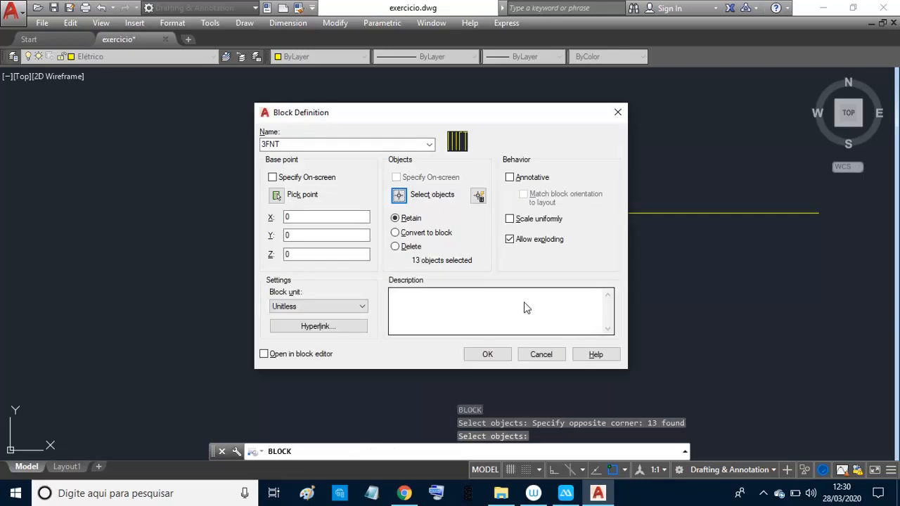
Step: Set the 3FNT block's base point at the left endpoint of the long horizontal line and create the block
{"action": "left_click", "coordinate": [277, 196]}
{"action": "right_click", "coordinate": [280, 199], "text": "shift"}
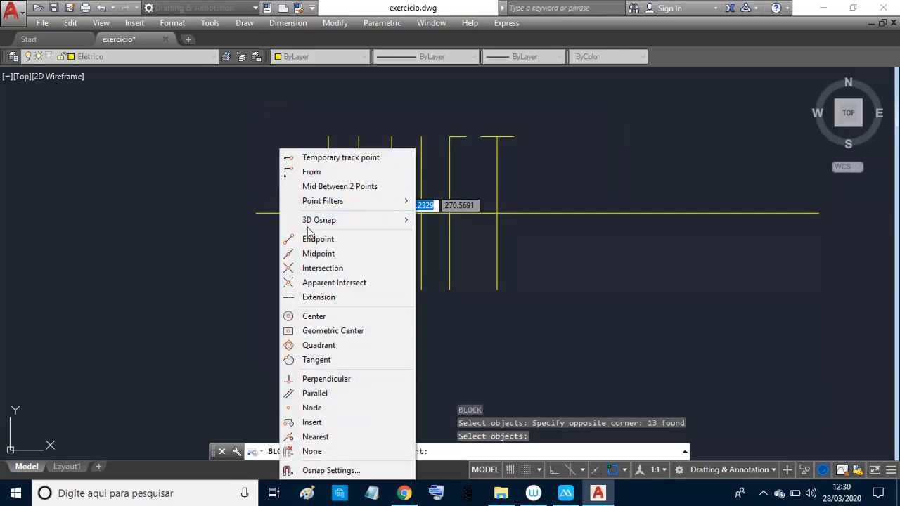
{"action": "left_click", "coordinate": [301, 239]}
{"action": "left_click", "coordinate": [256, 211]}
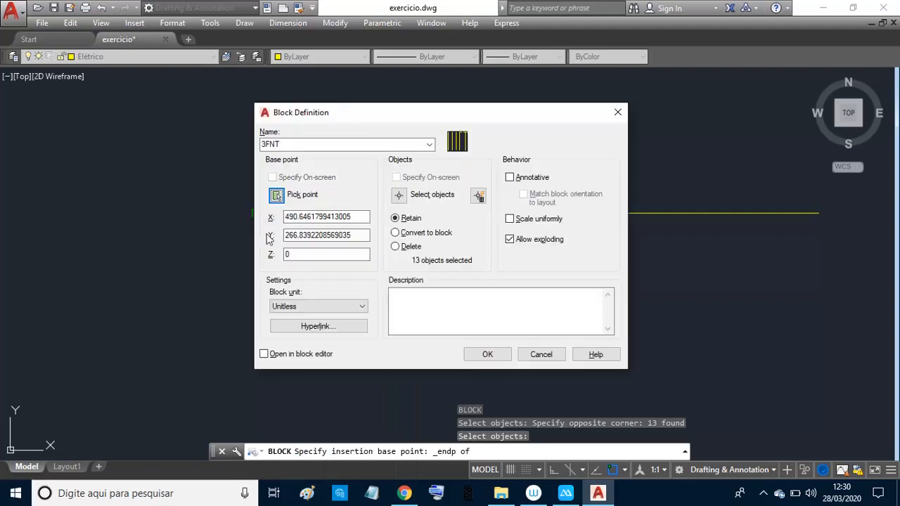
{"action": "left_click", "coordinate": [488, 354]}
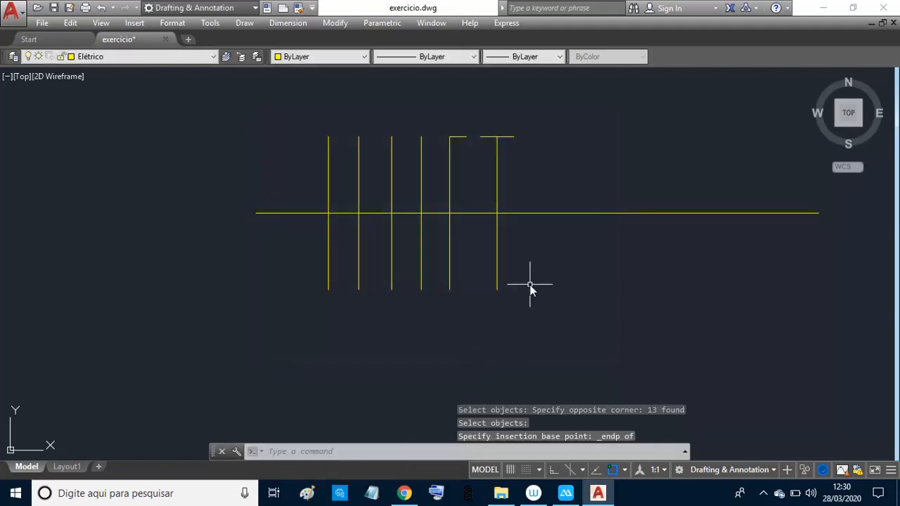
Step: Examine the electrical plan and the active object snap modes, switching object snap off and back on
{"action": "scroll", "coordinate": [524, 257], "scroll_direction": "down", "scroll_amount": 6}
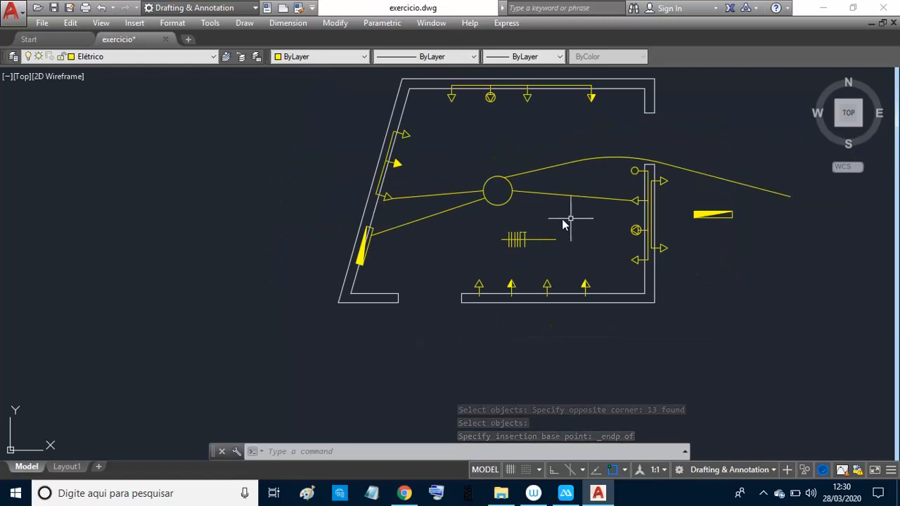
{"action": "middle_click_drag", "start_coordinate": [562, 212], "coordinate": [489, 263]}
{"action": "scroll", "coordinate": [489, 262], "scroll_direction": "up", "scroll_amount": 3}
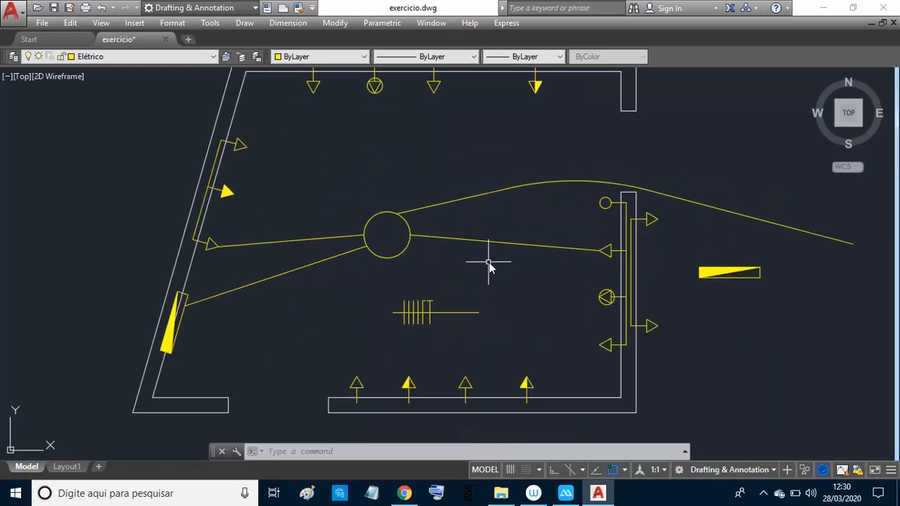
{"action": "left_click", "coordinate": [626, 469]}
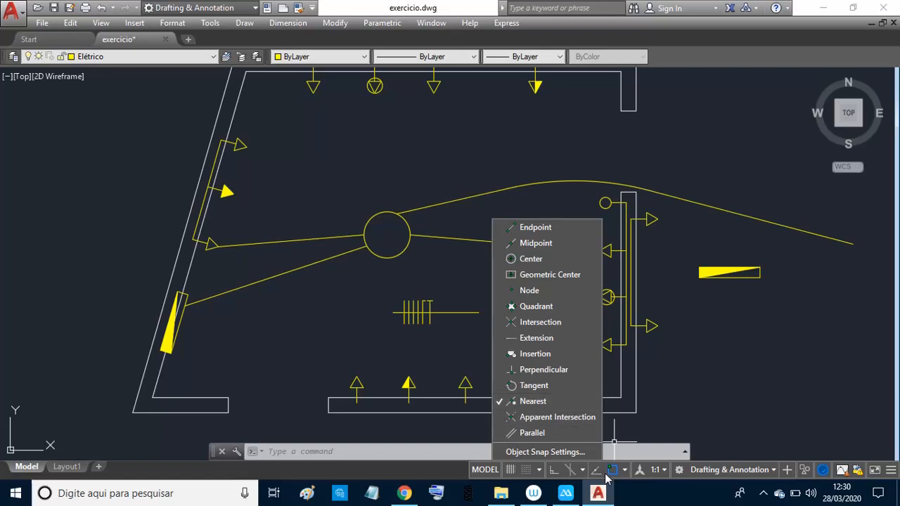
{"action": "left_click", "coordinate": [672, 431]}
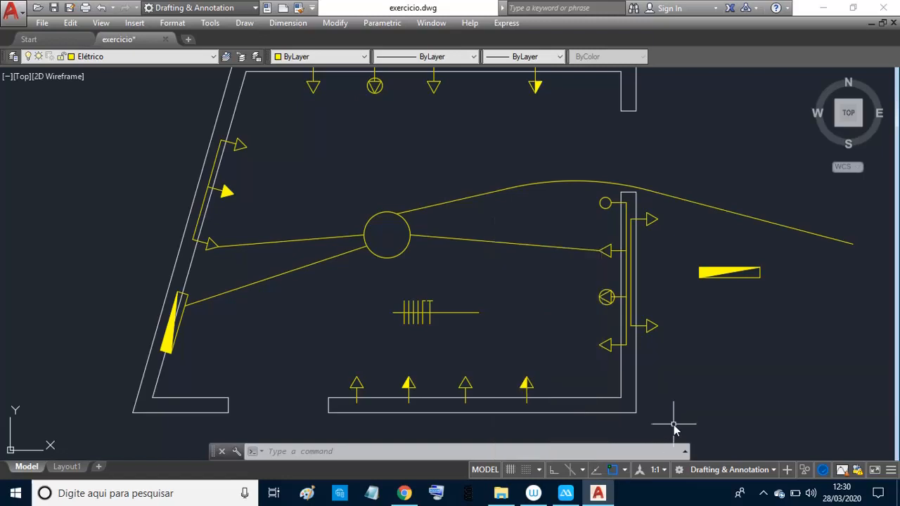
{"action": "left_click", "coordinate": [613, 470]}
{"action": "left_click", "coordinate": [613, 470]}
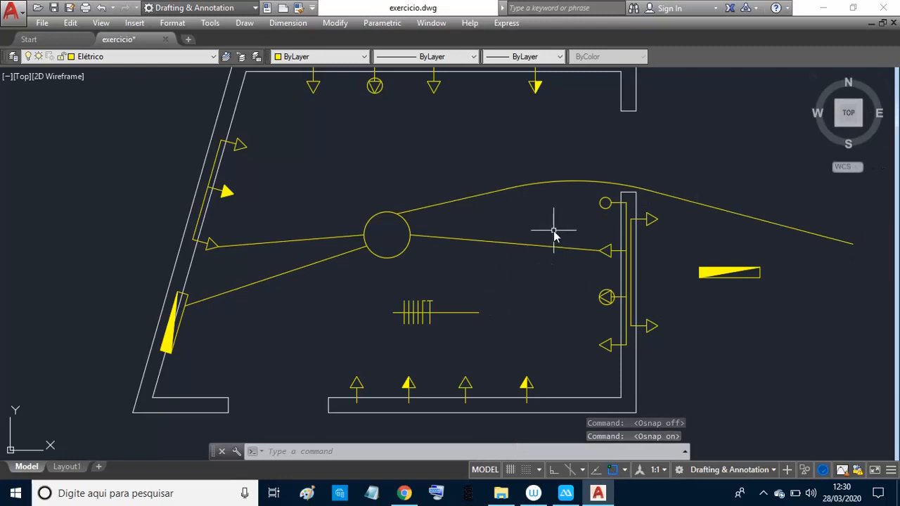
{"action": "scroll", "coordinate": [558, 228], "scroll_direction": "down", "scroll_amount": 2}
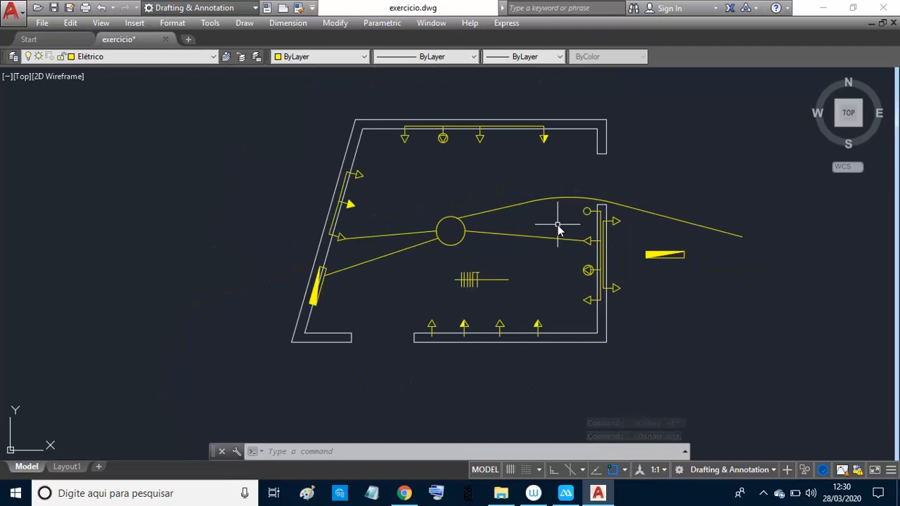
Step: Insert an FNT block on the conduit between the left wall's distribution panel and the ceiling circle, rotated along the line
{"action": "scroll", "coordinate": [557, 229], "scroll_direction": "up", "scroll_amount": 2}
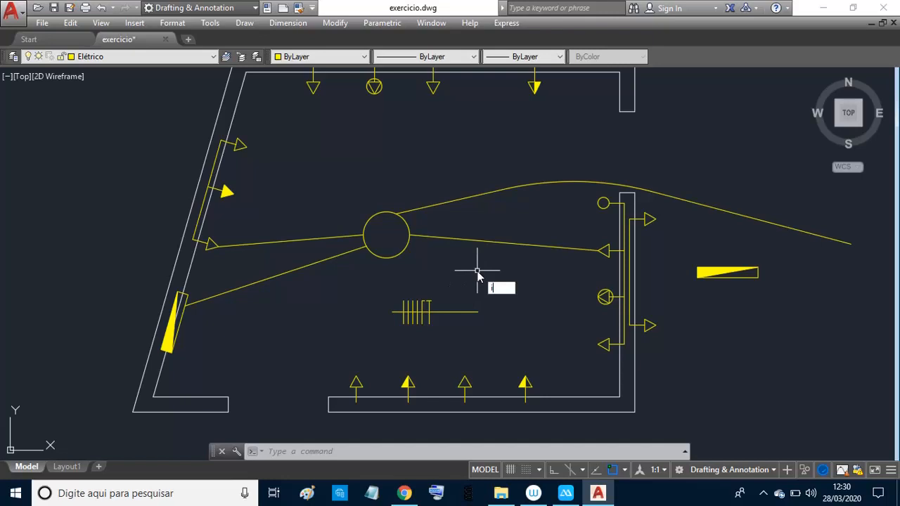
{"action": "type", "text": "i"}
{"action": "key", "text": "Return"}
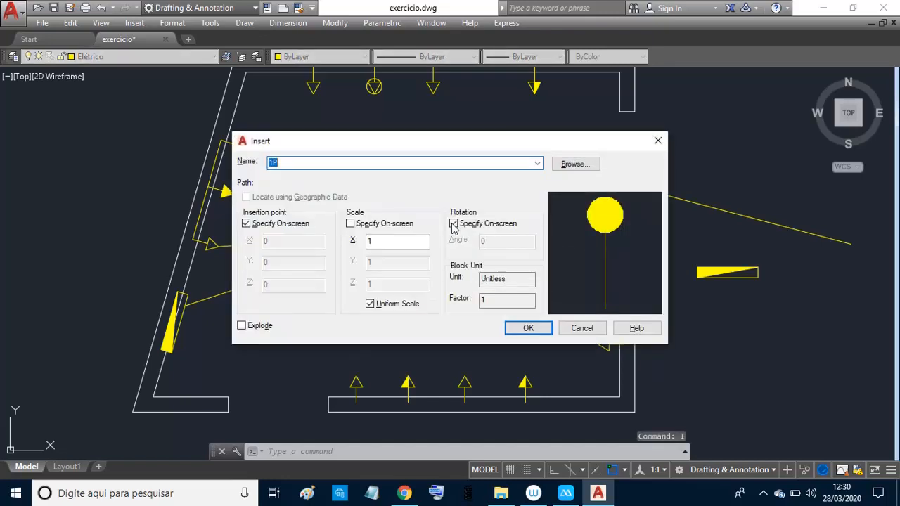
{"action": "left_click", "coordinate": [538, 164]}
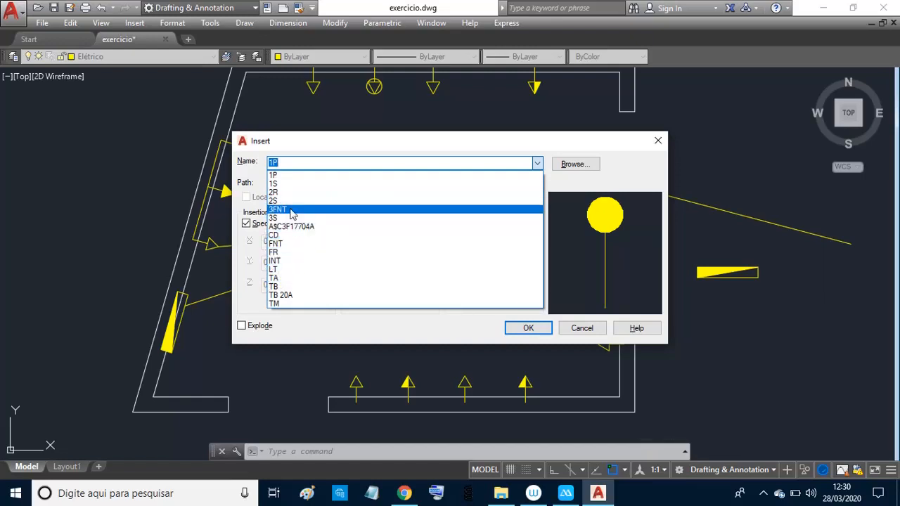
{"action": "left_click", "coordinate": [278, 244]}
{"action": "left_click", "coordinate": [526, 328]}
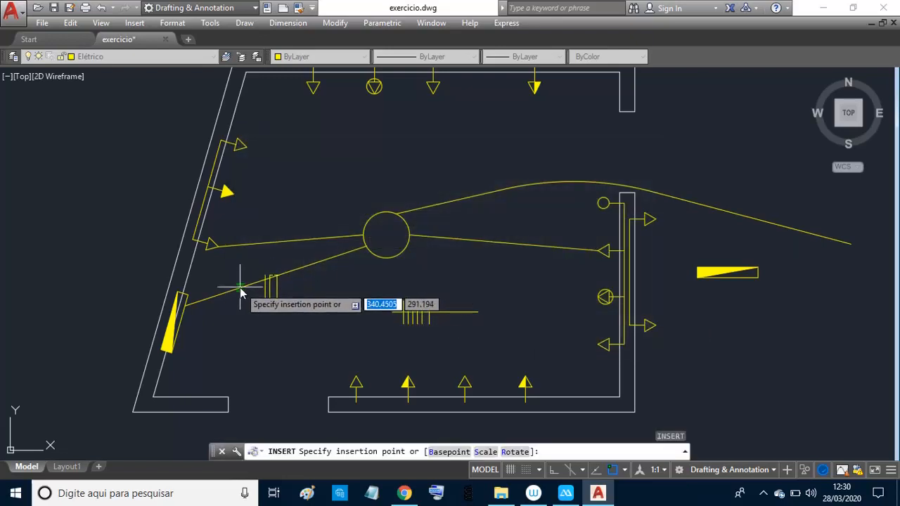
{"action": "left_click", "coordinate": [242, 292]}
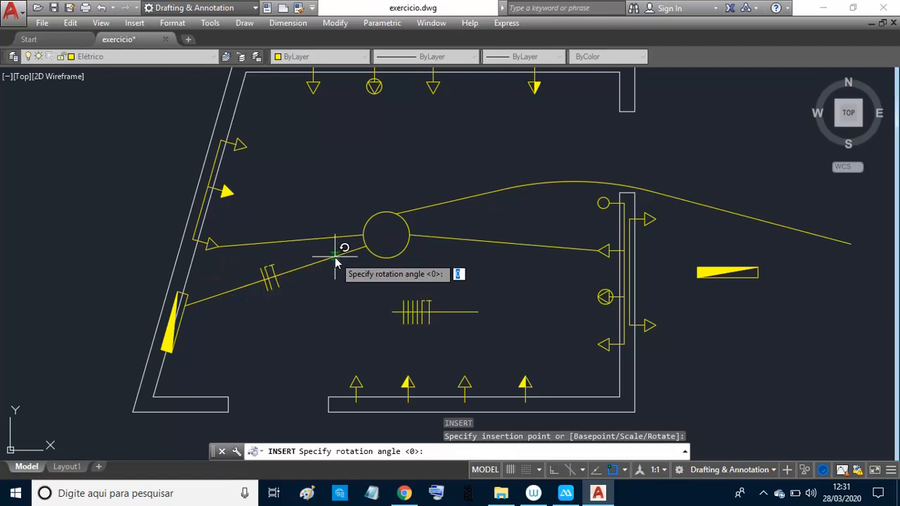
{"action": "left_click", "coordinate": [338, 259]}
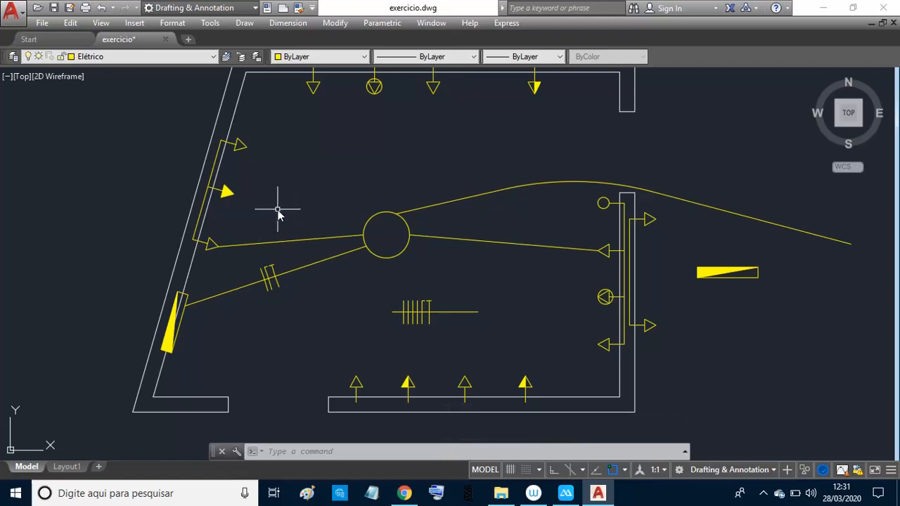
Step: Insert an FNT block on the conduit between the left wall's lowest outlet and the ceiling circle, rotated along the line
{"action": "type", "text": "i"}
{"action": "key", "text": "Return"}
{"action": "key", "text": "Return"}
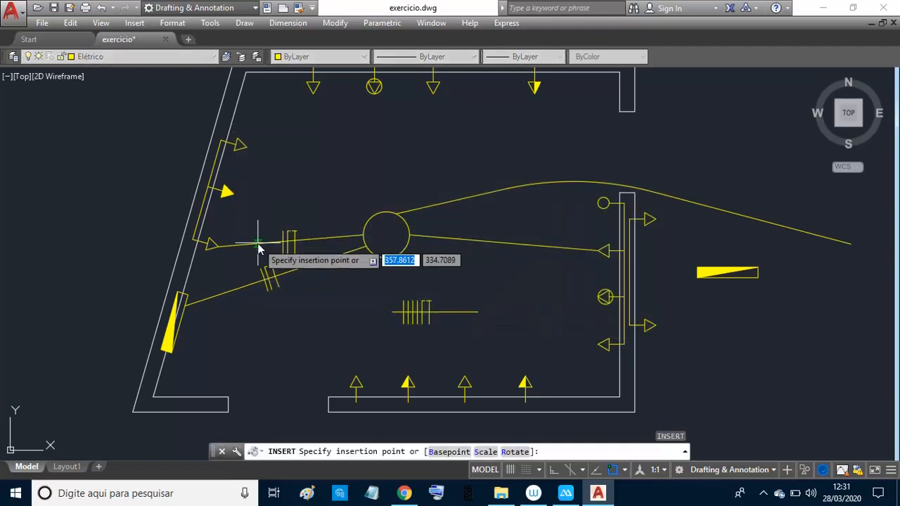
{"action": "left_click", "coordinate": [258, 246]}
{"action": "key", "text": "Return"}
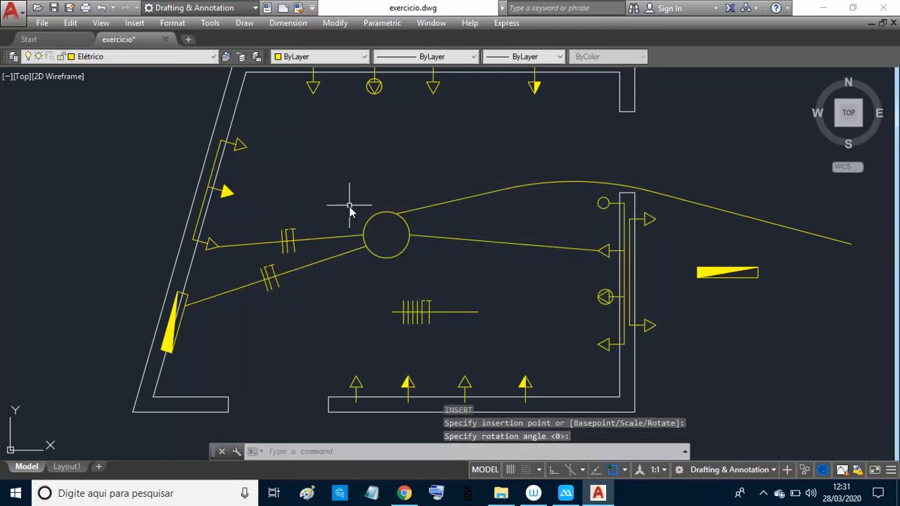
Step: Insert FNT blocks on the lower and upper segments of the left wall's outlet conduit, both rotated along the slanted line
{"action": "key", "text": "Return"}
{"action": "key", "text": "Return"}
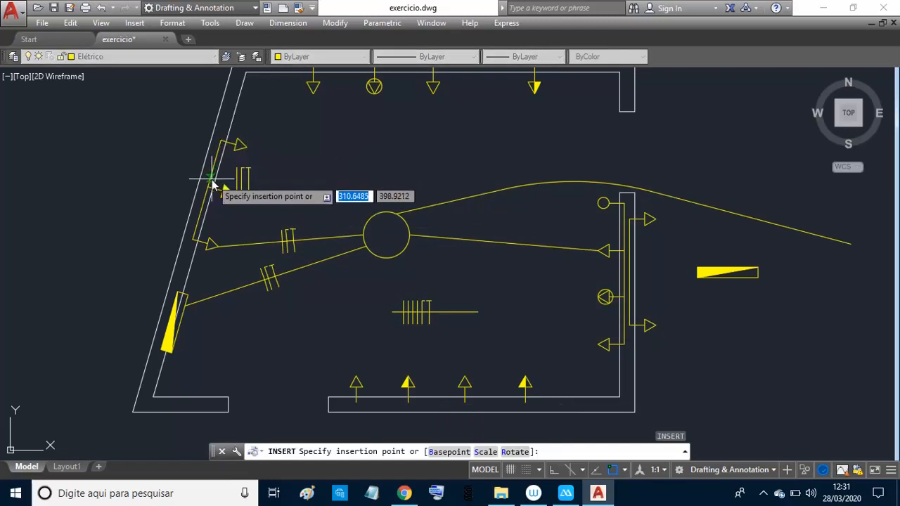
{"action": "left_click", "coordinate": [213, 182]}
{"action": "left_click", "coordinate": [198, 230]}
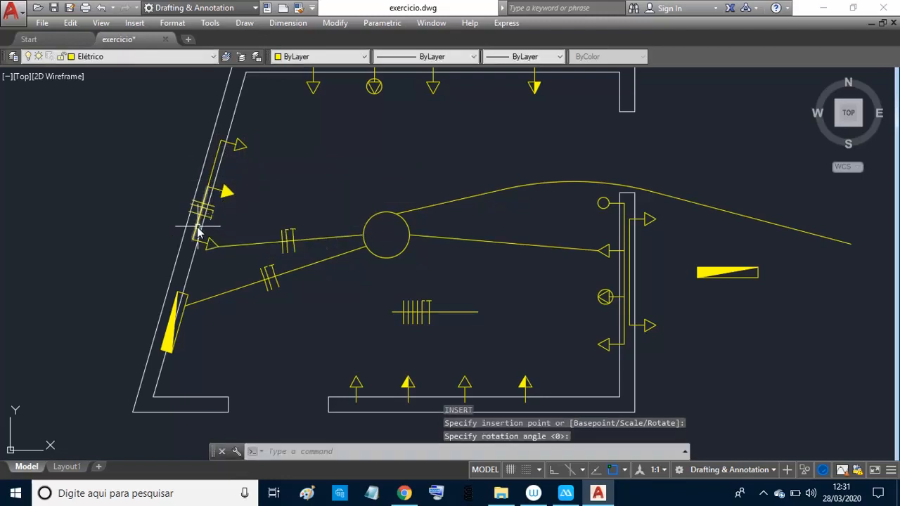
{"action": "key", "text": "Return"}
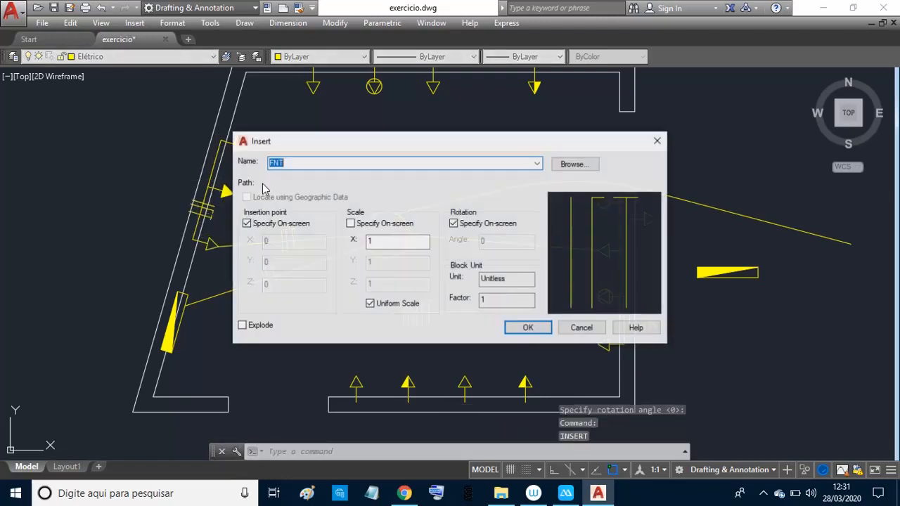
{"action": "key", "text": "Return"}
{"action": "left_click", "coordinate": [222, 173]}
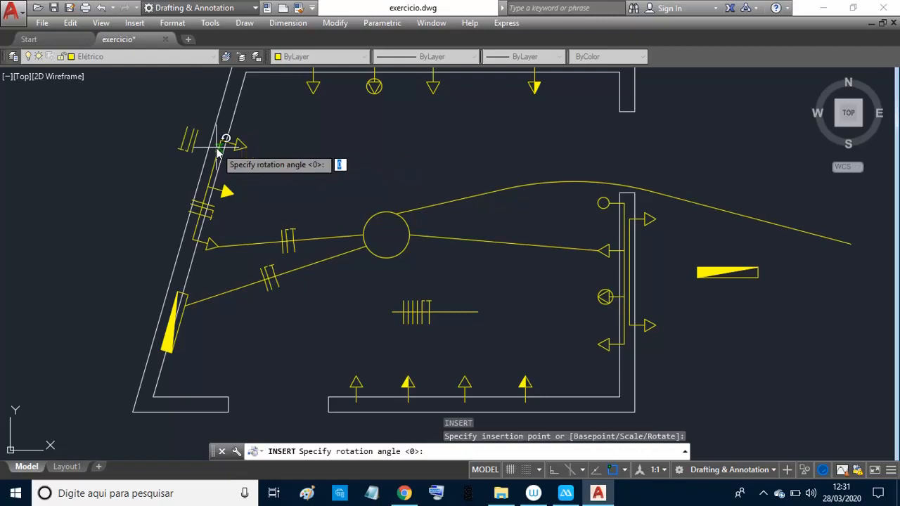
{"action": "left_click", "coordinate": [198, 229]}
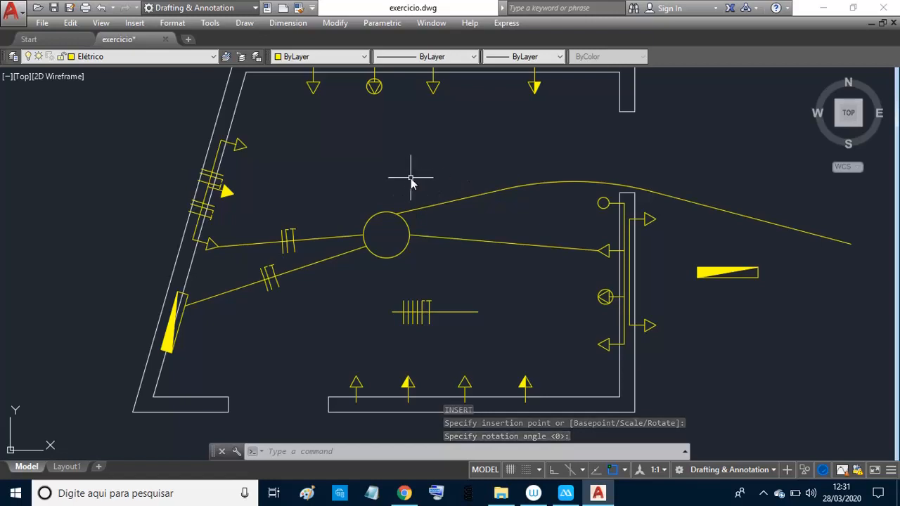
Step: Draw a conduit line from the ceiling circle's top quadrant to the tip of the upper wall's third outlet
{"action": "type", "text": "l"}
{"action": "key", "text": "Return"}
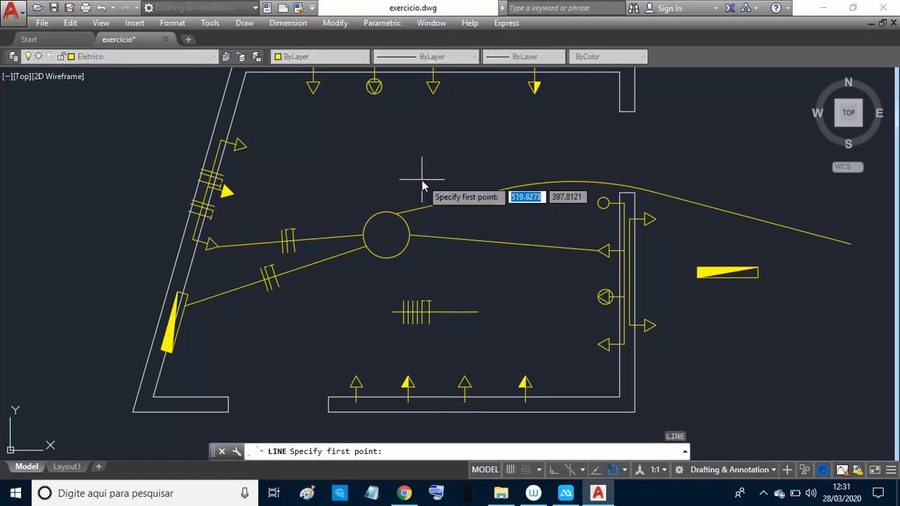
{"action": "right_click", "coordinate": [423, 182], "text": "shift"}
{"action": "left_click", "coordinate": [461, 345]}
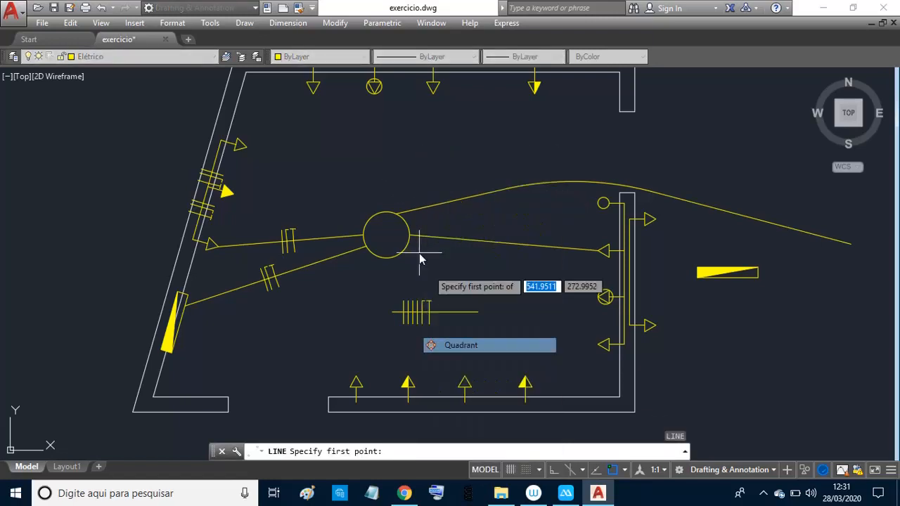
{"action": "left_click", "coordinate": [387, 212]}
{"action": "right_click", "coordinate": [453, 154], "text": "shift"}
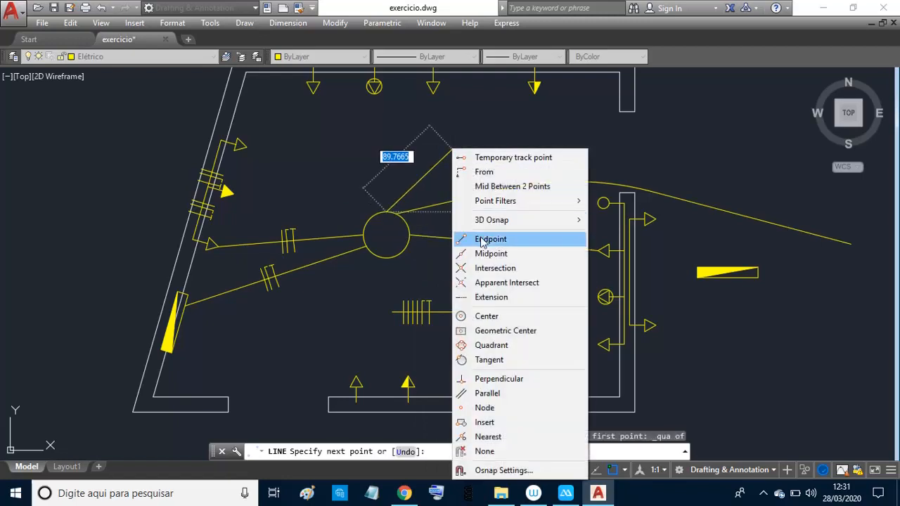
{"action": "left_click", "coordinate": [478, 239]}
{"action": "left_click", "coordinate": [434, 101]}
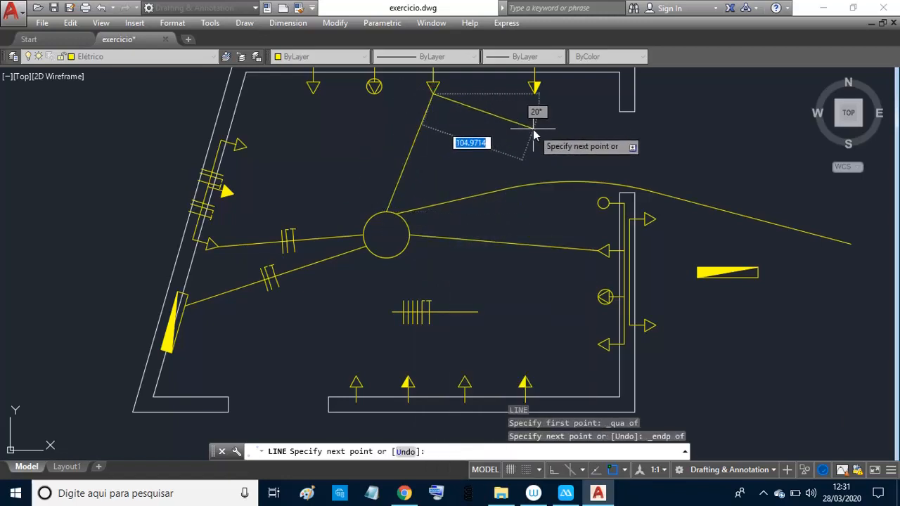
{"action": "key", "text": "Return"}
Step: Insert an FNT block on the conduit between the ceiling circle and the upper wall's third outlet, rotated along the line
{"action": "type", "text": "I"}
{"action": "key", "text": "Return"}
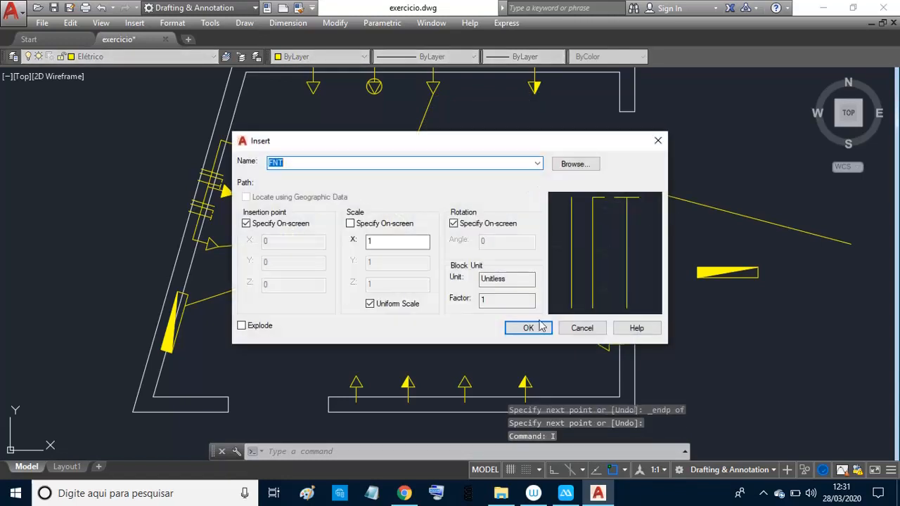
{"action": "left_click", "coordinate": [529, 328]}
{"action": "left_click", "coordinate": [404, 181]}
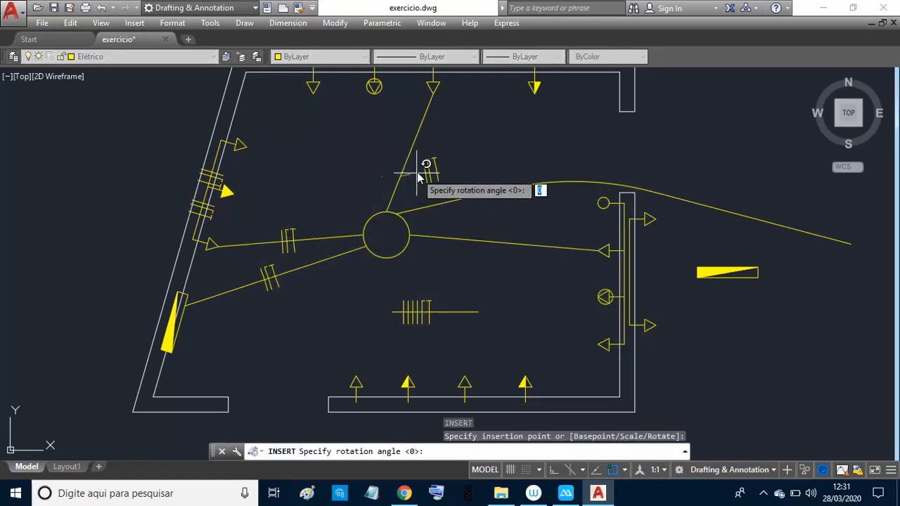
{"action": "left_click", "coordinate": [426, 117]}
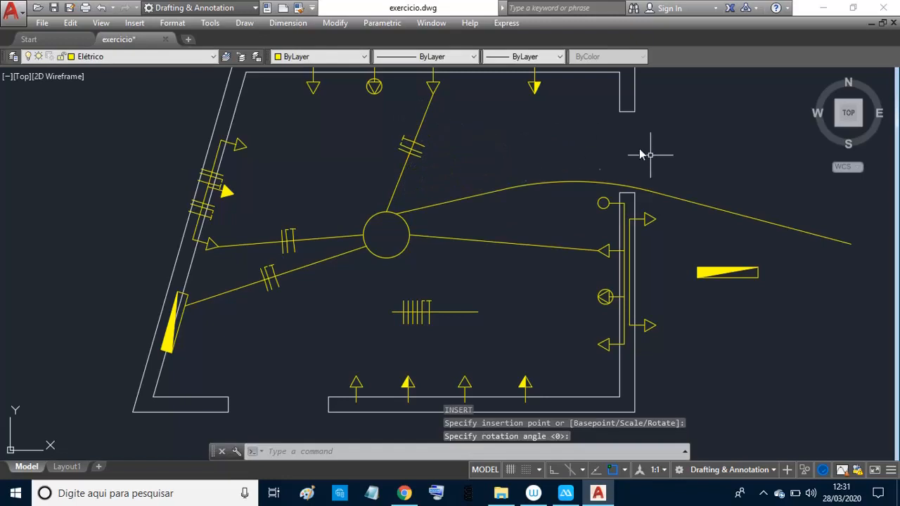
Step: Insert a horizontal FNT block on the upper wall conduit between the third and fourth outlets
{"action": "scroll", "coordinate": [667, 191], "scroll_direction": "up", "scroll_amount": 2}
{"action": "scroll", "coordinate": [667, 191], "scroll_direction": "down", "scroll_amount": 2}
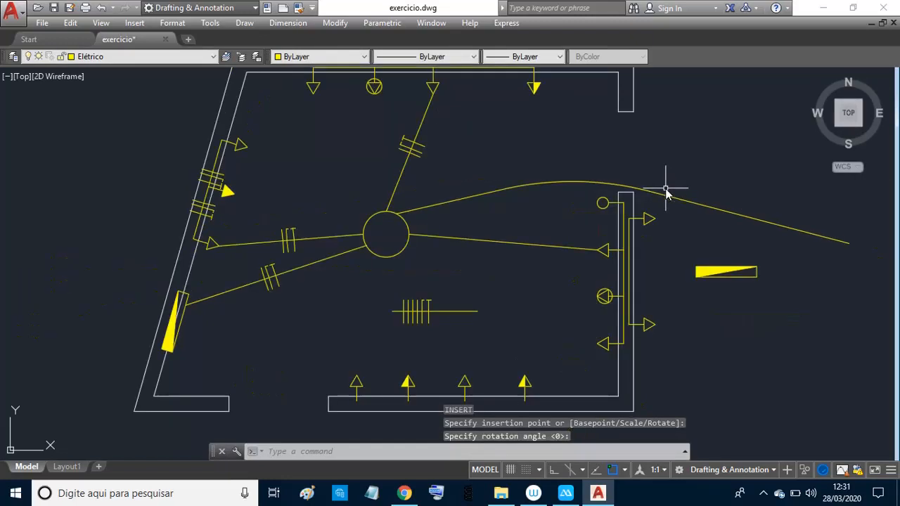
{"action": "scroll", "coordinate": [635, 190], "scroll_direction": "down", "scroll_amount": 2}
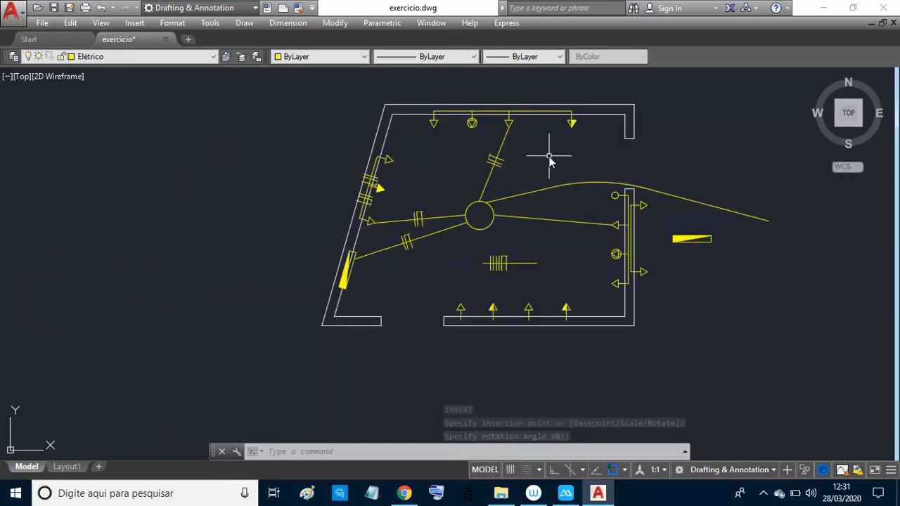
{"action": "scroll", "coordinate": [546, 172], "scroll_direction": "up", "scroll_amount": 2}
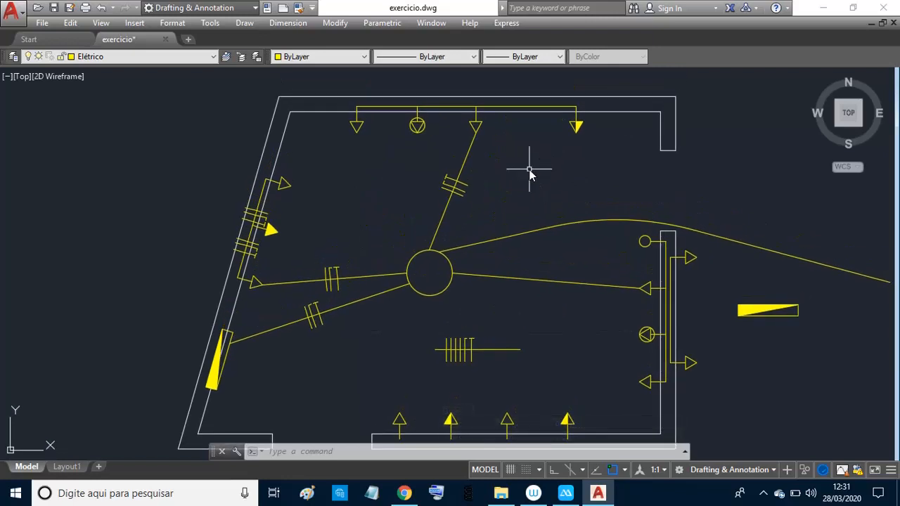
{"action": "key", "text": "Return"}
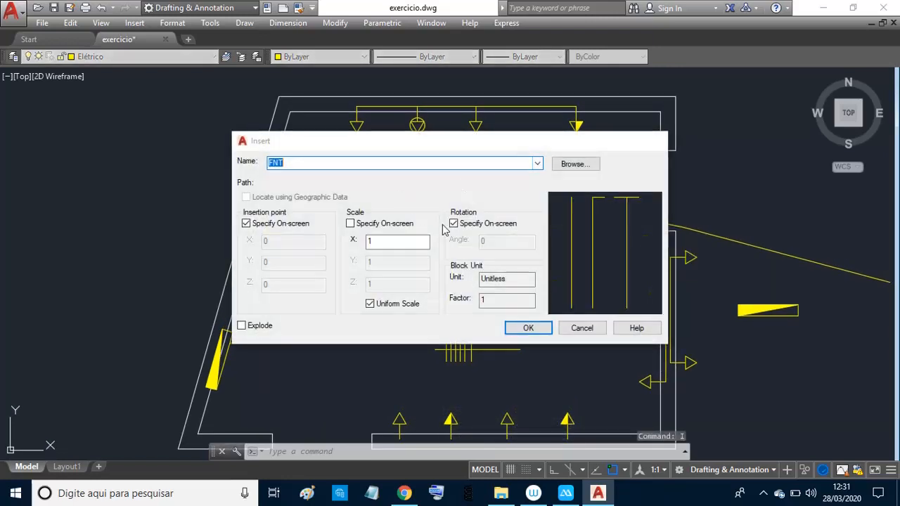
{"action": "key", "text": "Return"}
{"action": "left_click", "coordinate": [483, 111]}
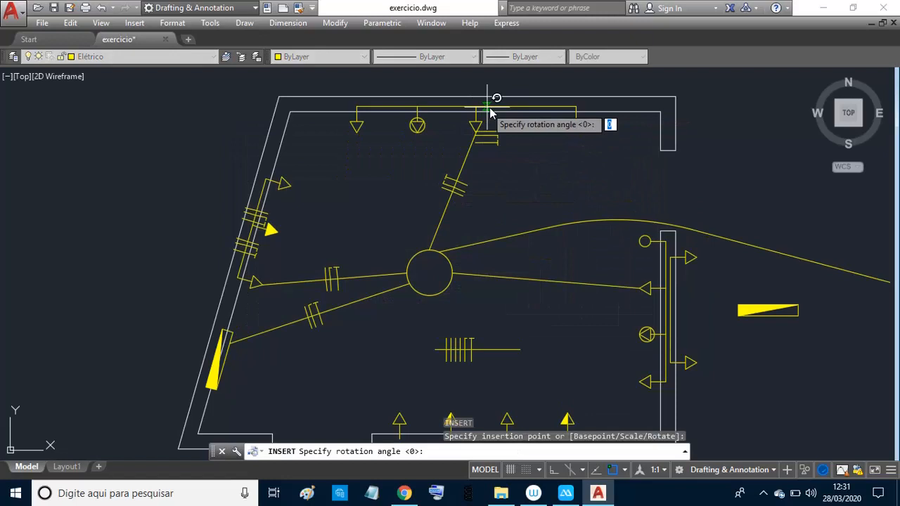
{"action": "left_click", "coordinate": [546, 110]}
Step: Insert horizontal FNT blocks on the two remaining upper wall conduit segments, between the first, second and third outlets
{"action": "key", "text": "Return"}
{"action": "key", "text": "Return"}
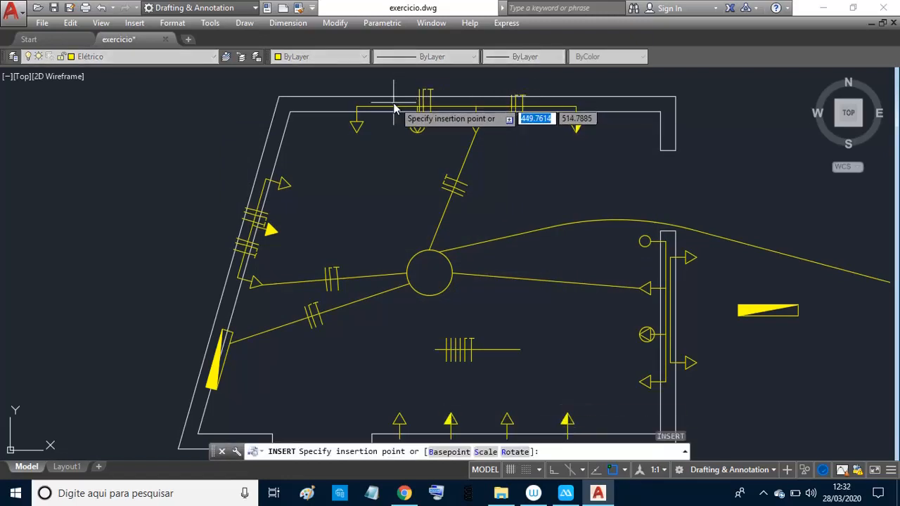
{"action": "left_click", "coordinate": [405, 110]}
{"action": "left_click", "coordinate": [470, 100]}
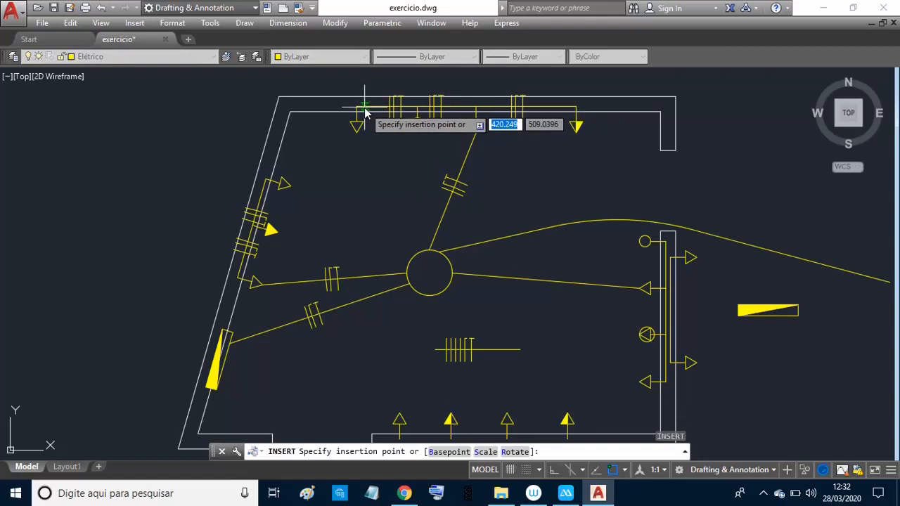
{"action": "left_click", "coordinate": [405, 107]}
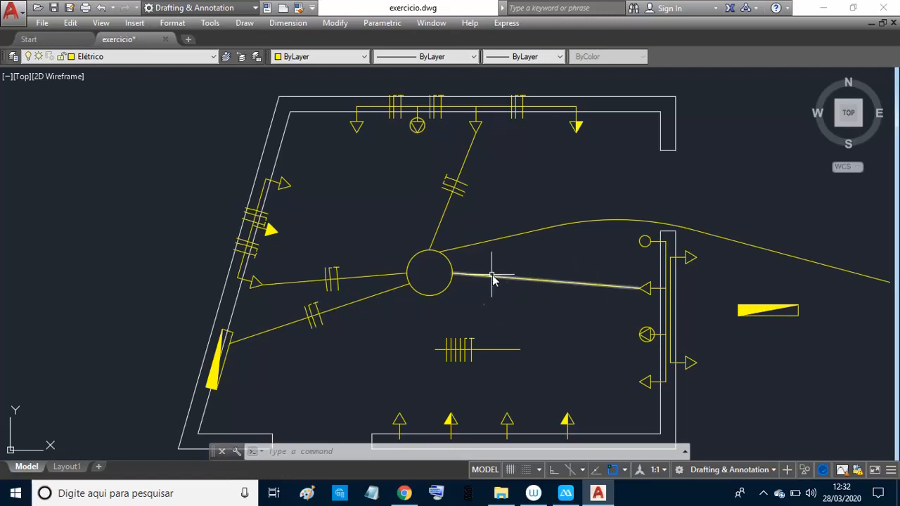
Step: Insert an FR block on the conduit between the ceiling circle and the right wall's outlet, rotated along the line
{"action": "type", "text": "i"}
{"action": "key", "text": "Return"}
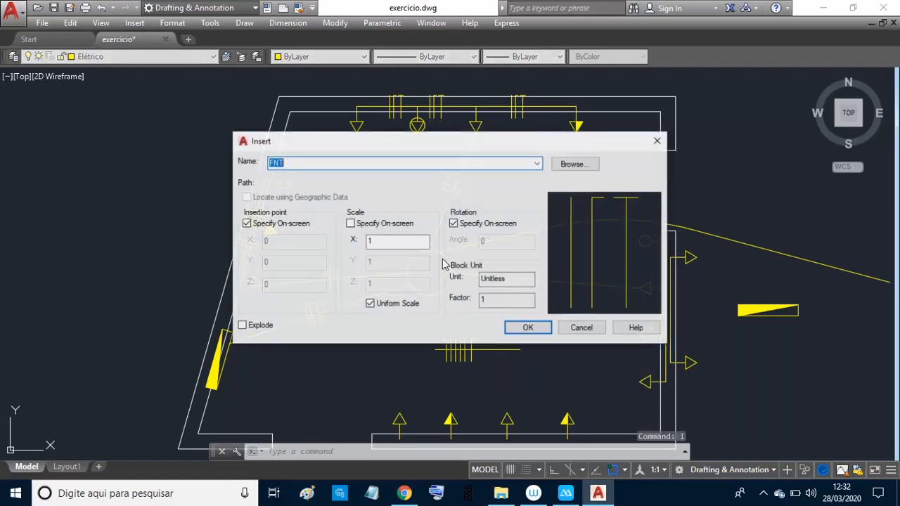
{"action": "left_click", "coordinate": [537, 165]}
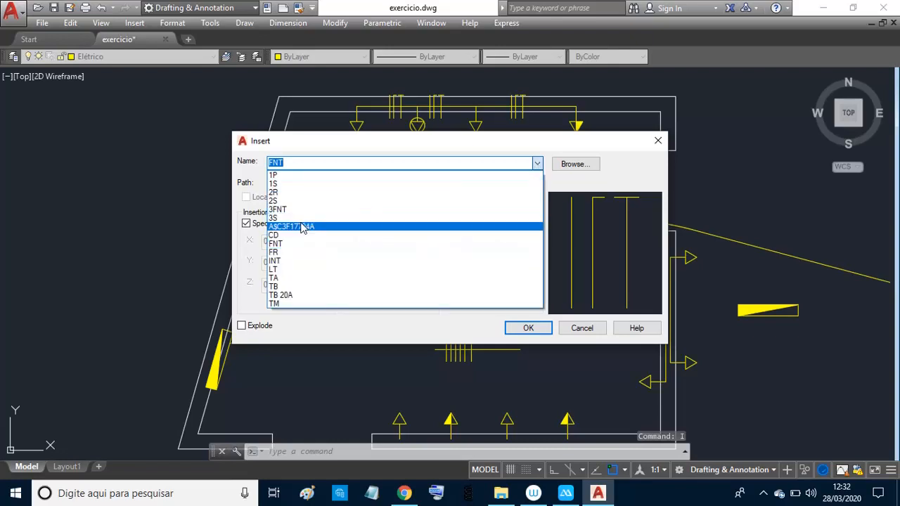
{"action": "left_click", "coordinate": [287, 253]}
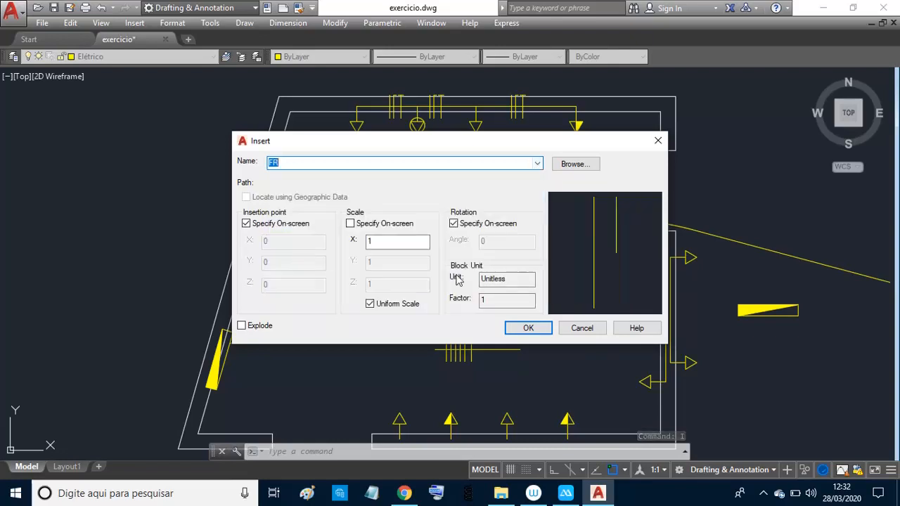
{"action": "left_click", "coordinate": [529, 328]}
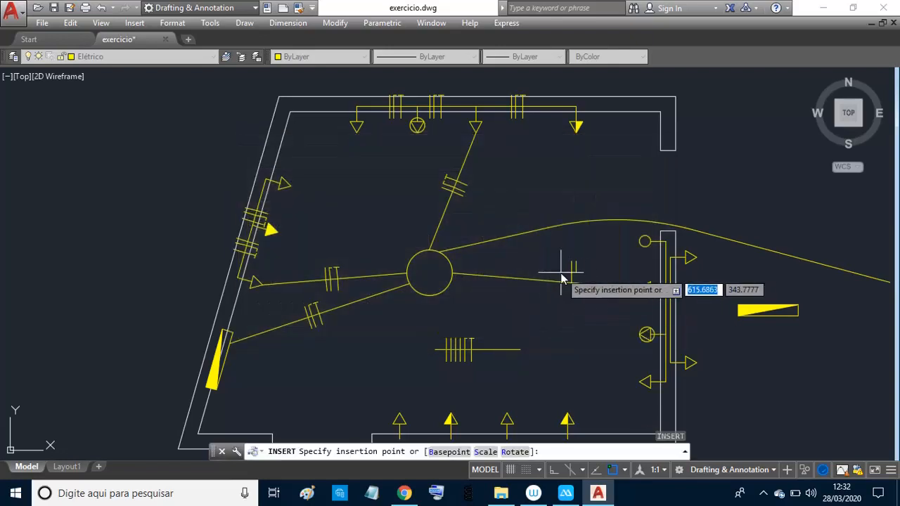
{"action": "left_click", "coordinate": [558, 287]}
{"action": "key", "text": "Return"}
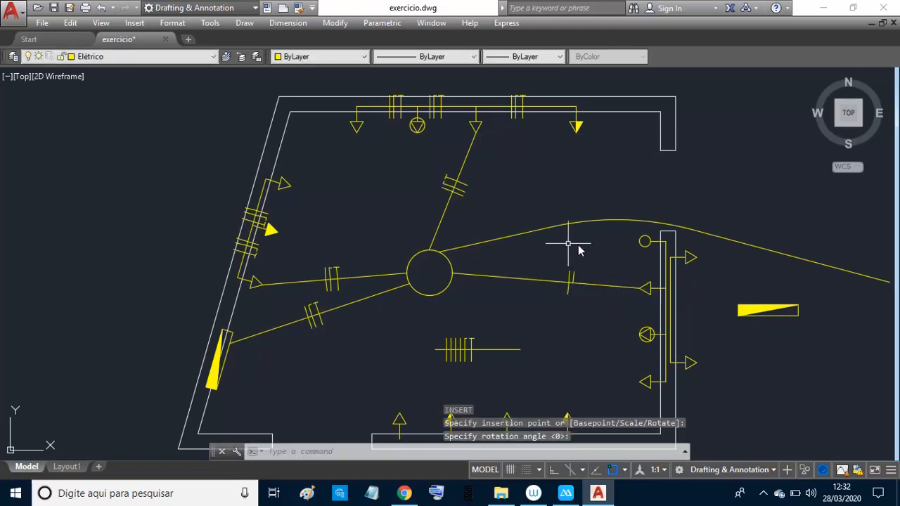